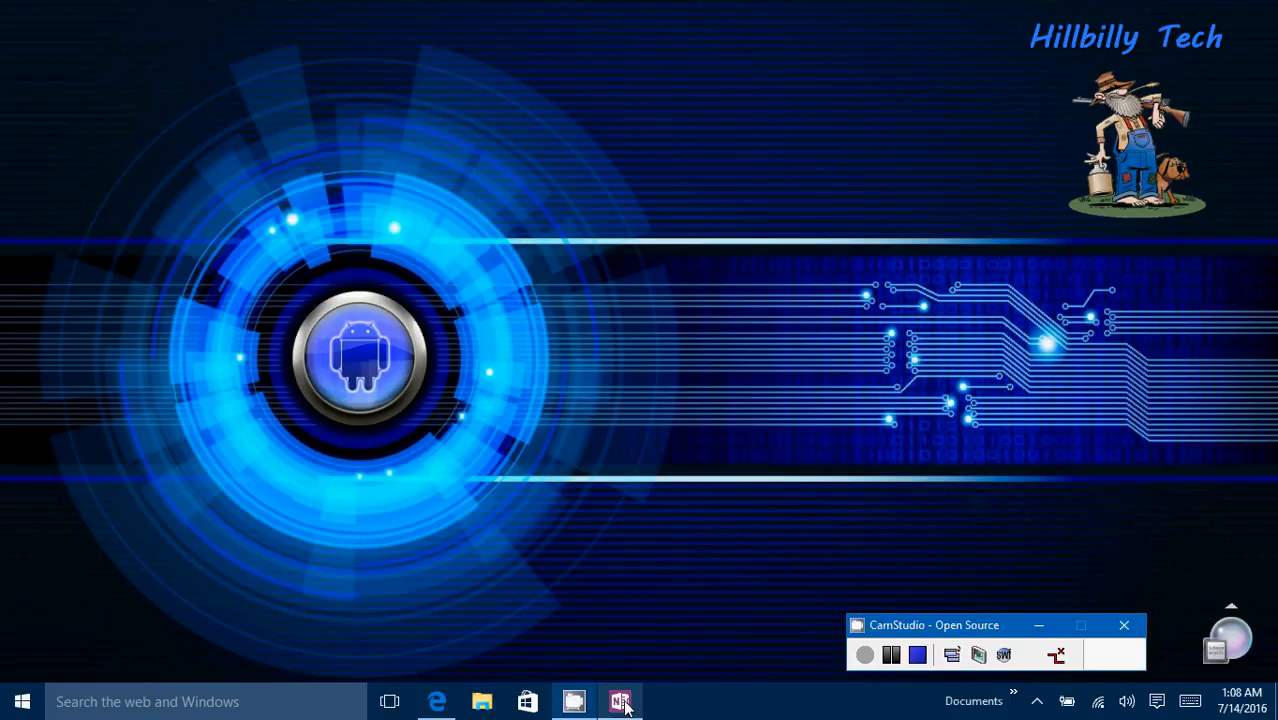
- Switch to OneNote, capture the whole screen to a screenshot file, and minimize the note window
mouse_move(623, 703)
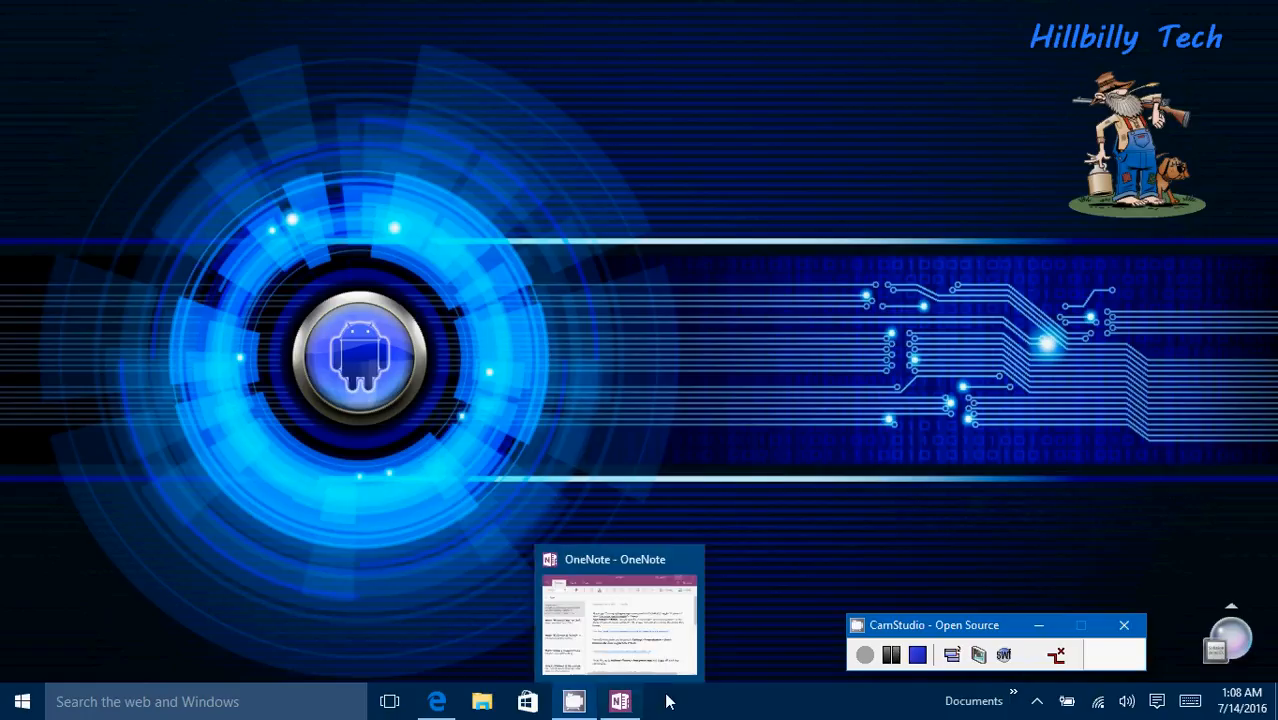
left_click(622, 704)
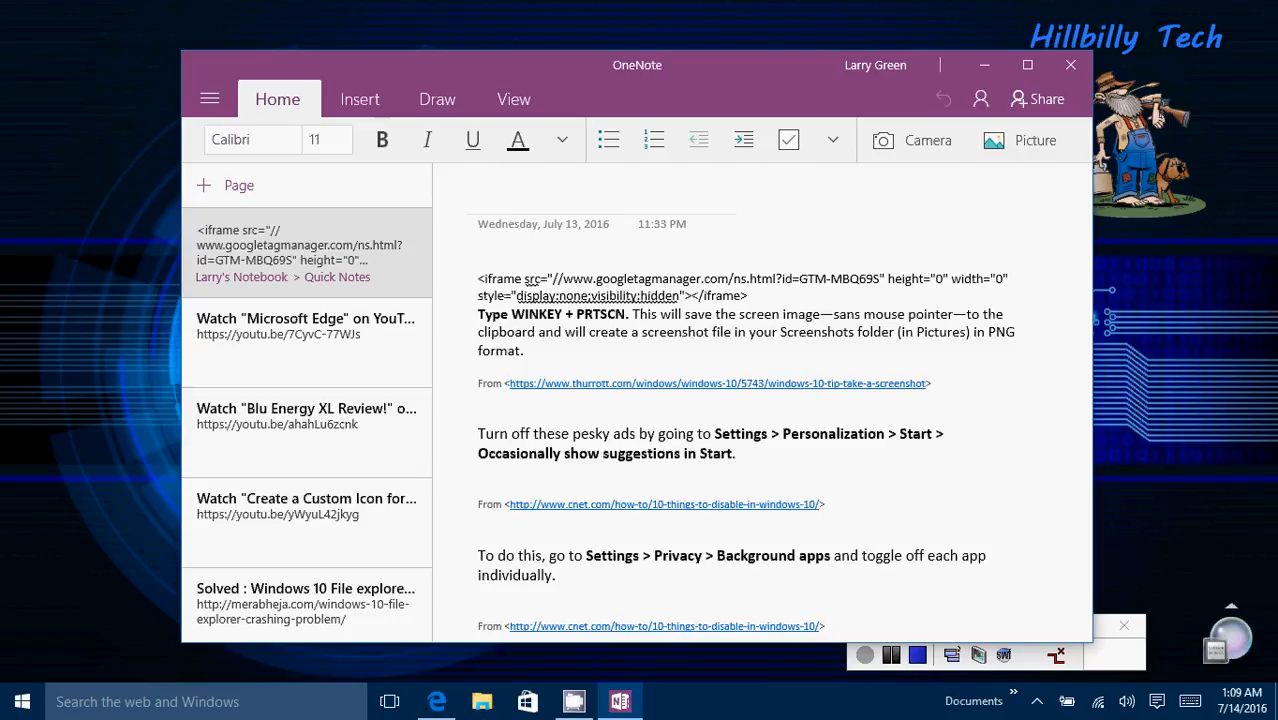
key("super+Print")
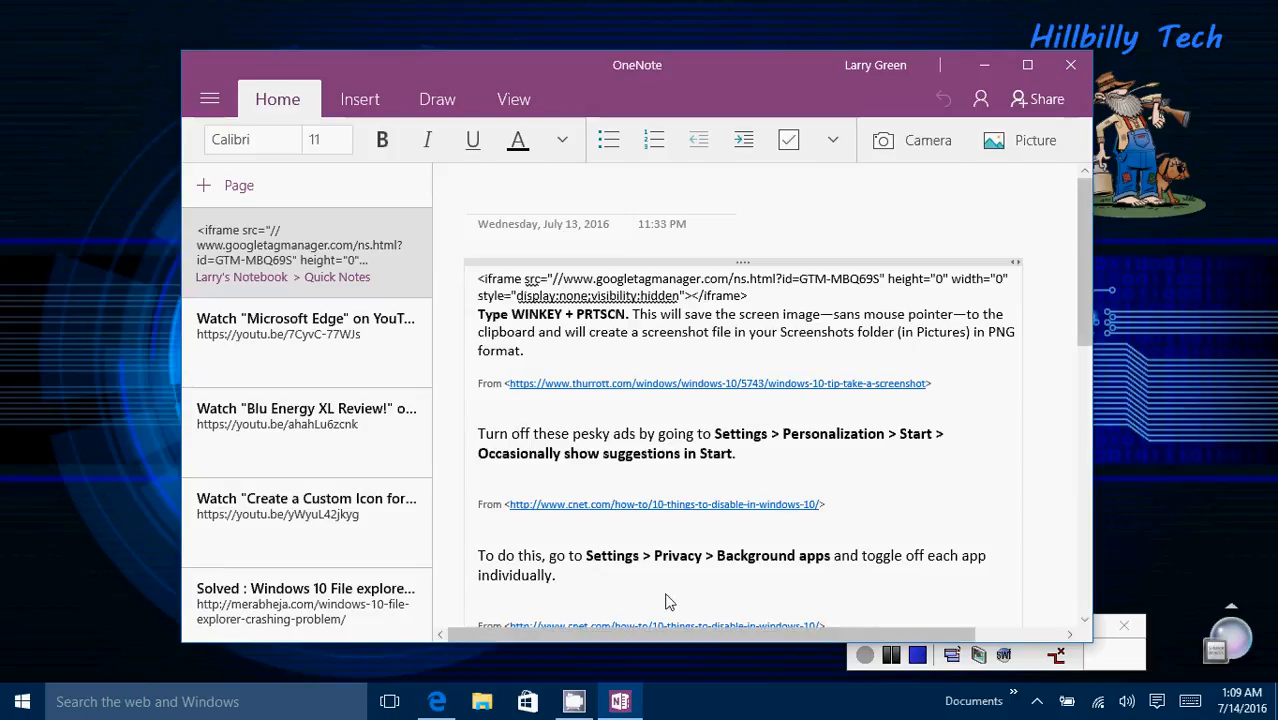
left_click(983, 68)
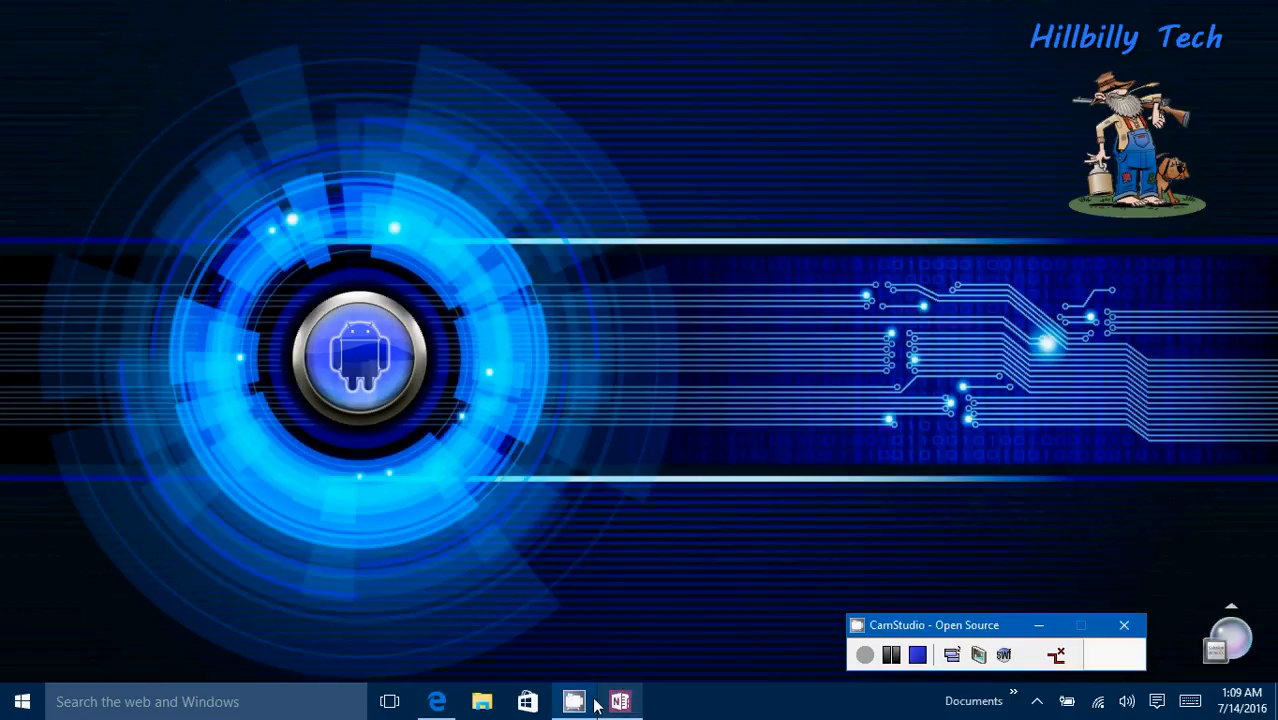
- Open Screenshot (3).png from the Screenshots folder in Pictures using File Explorer, and close the image and the folder after viewing
left_click(475, 711)
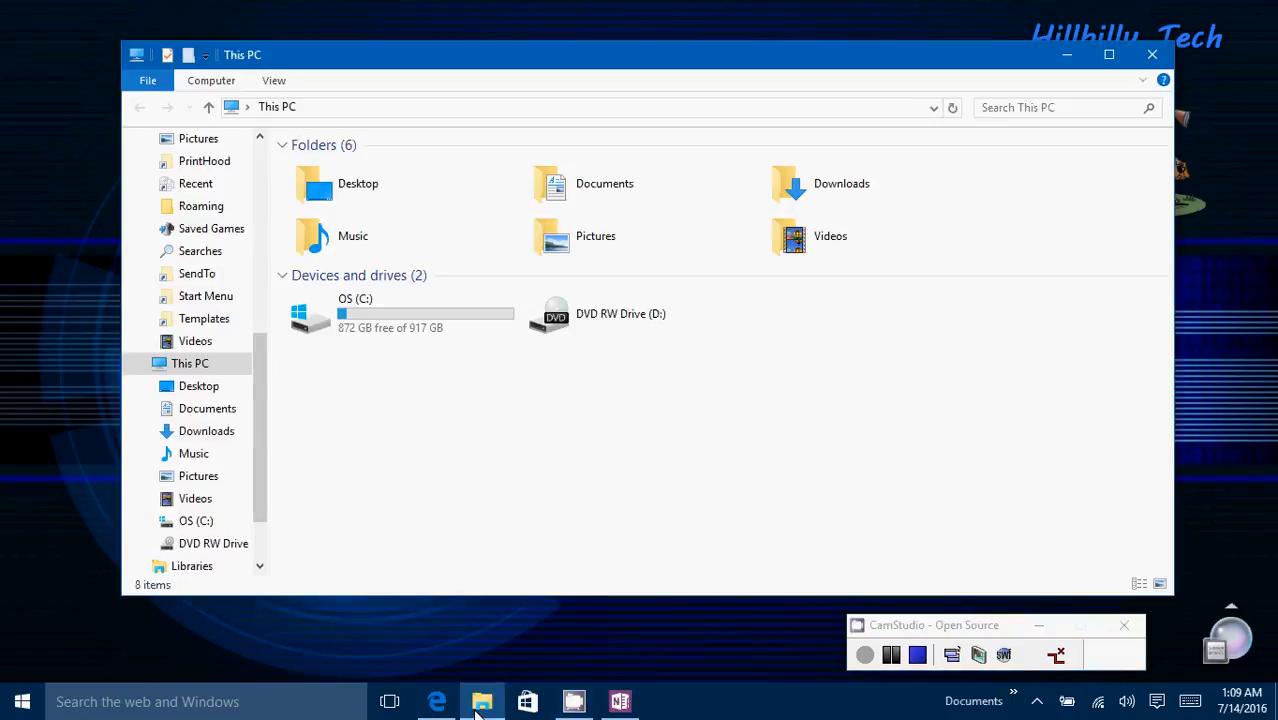
left_click(593, 250)
double_click(593, 250)
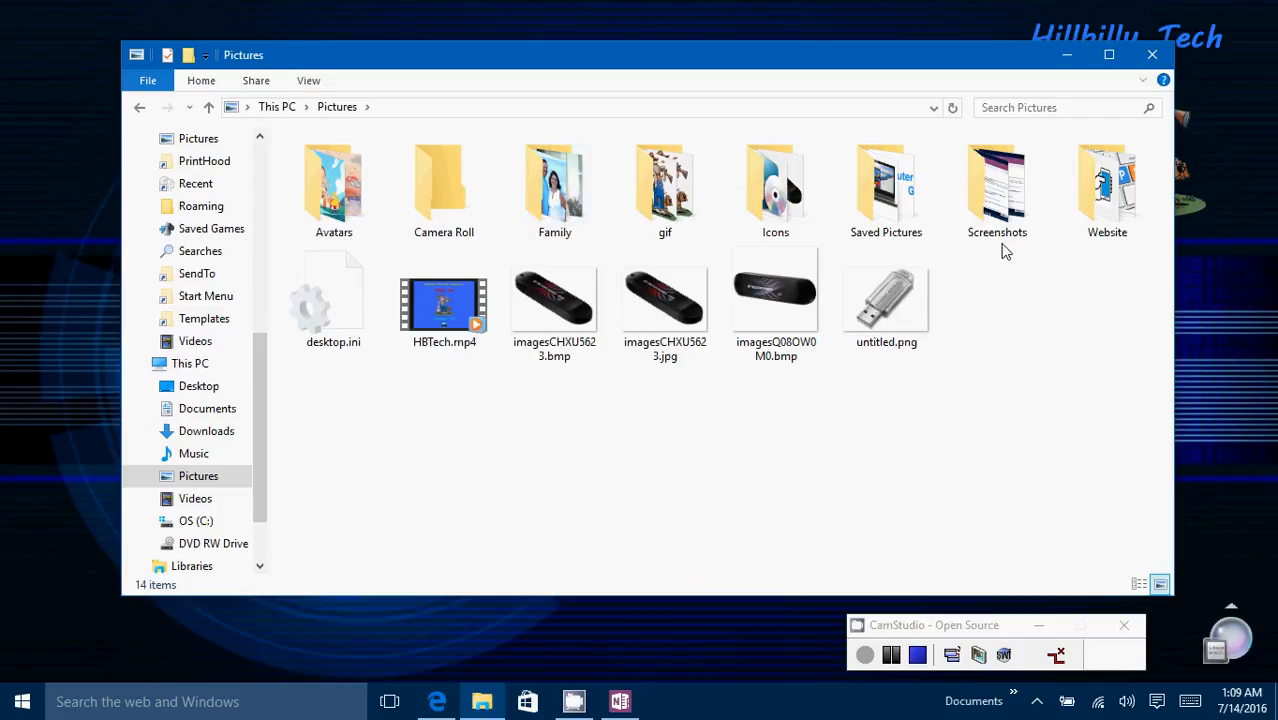
mouse_move(1000, 250)
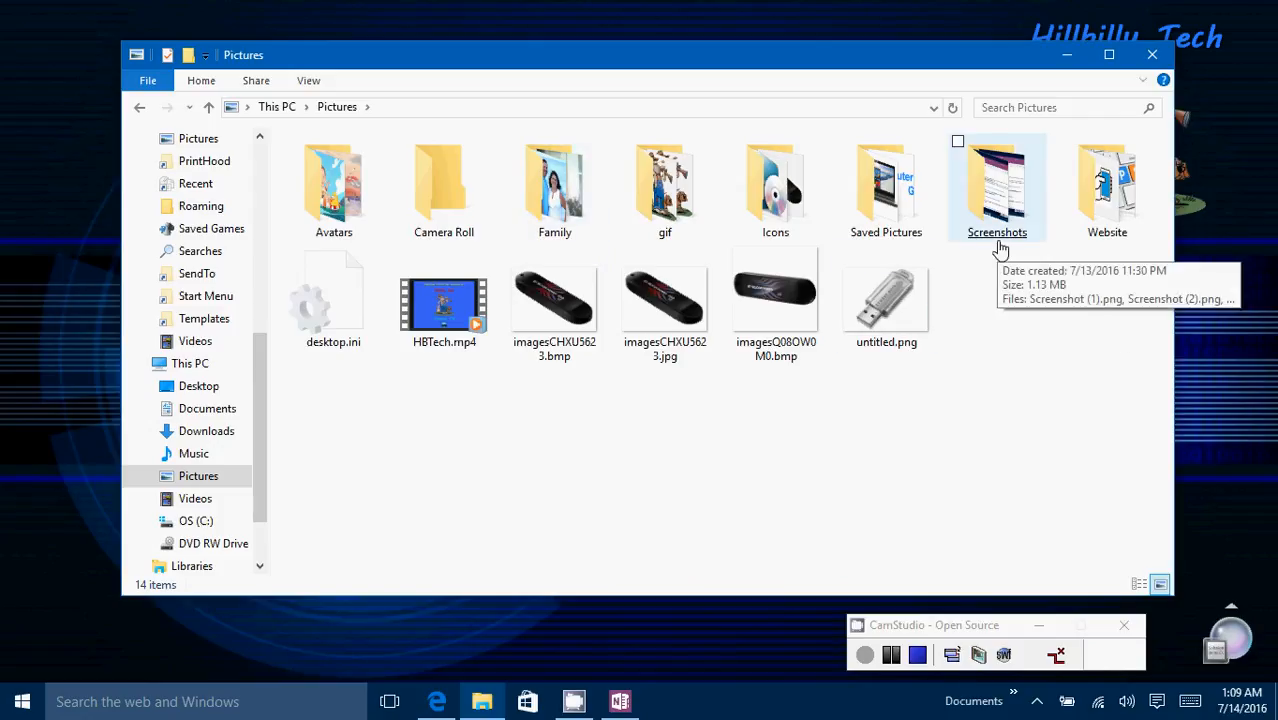
double_click(1000, 248)
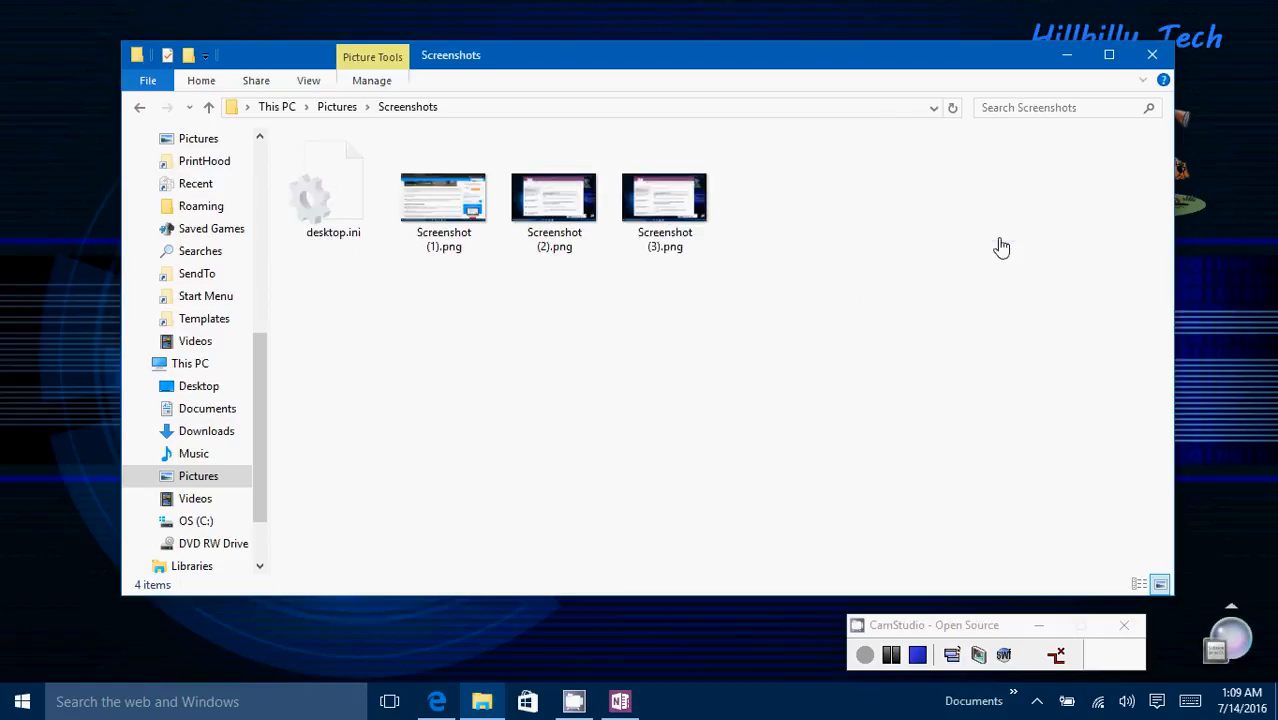
double_click(668, 244)
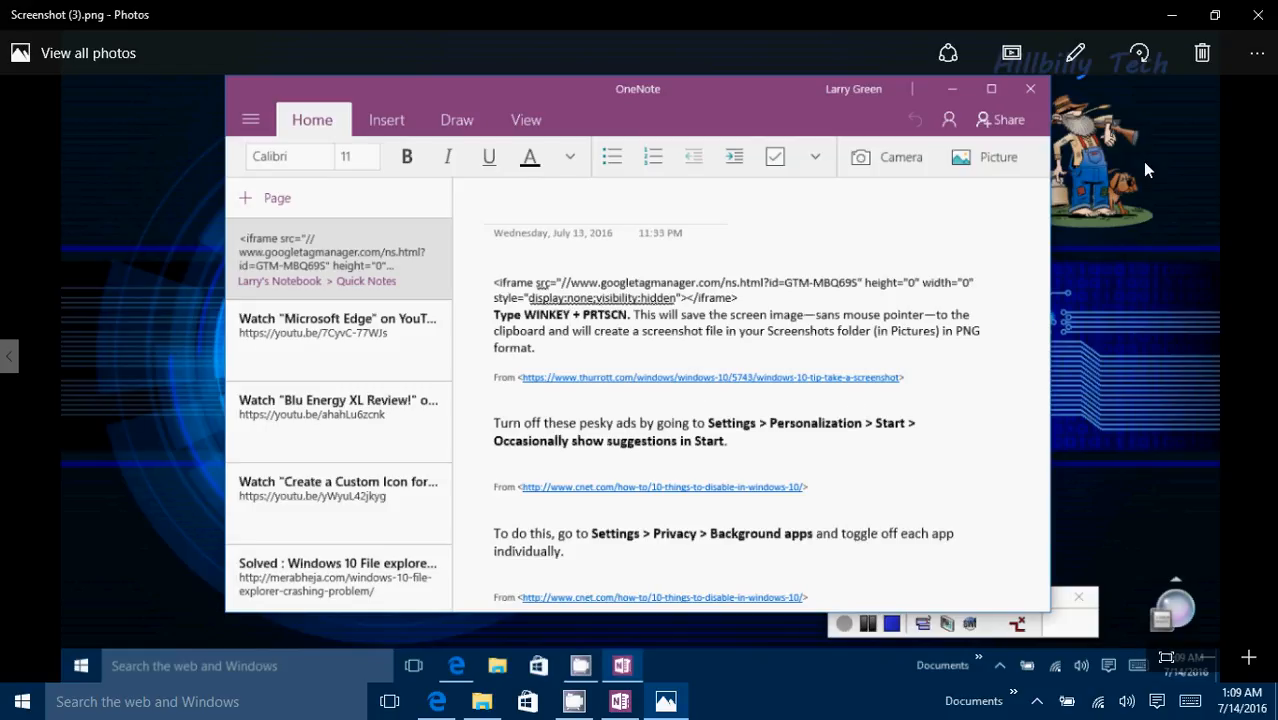
left_click(1257, 22)
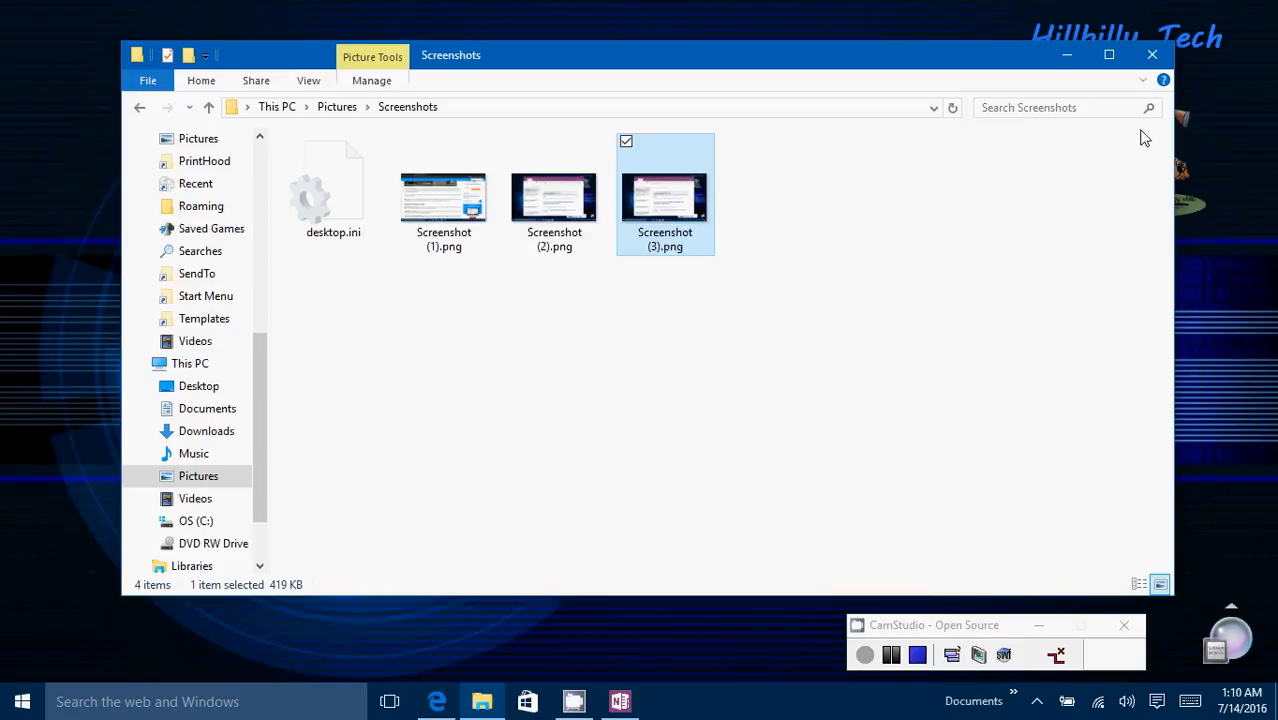
left_click(1150, 54)
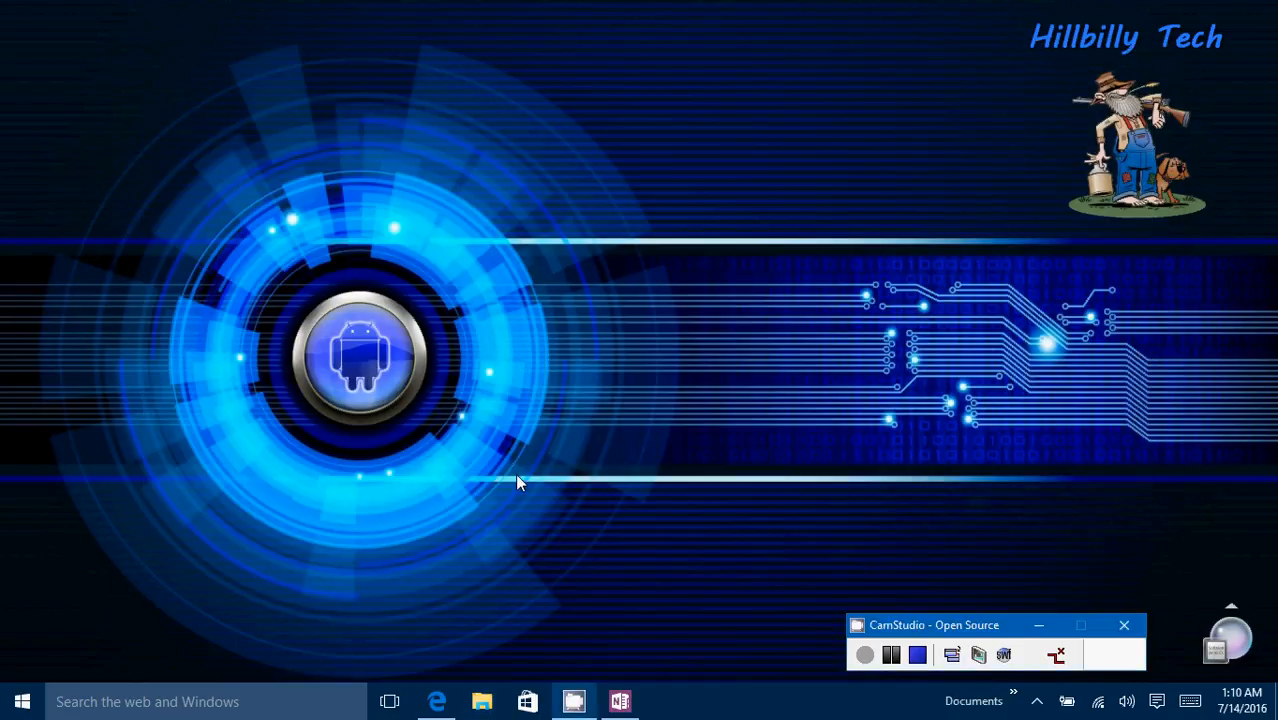
- Switch back to OneNote and review the notes on turning off Windows 10 ads and background apps
mouse_move(620, 702)
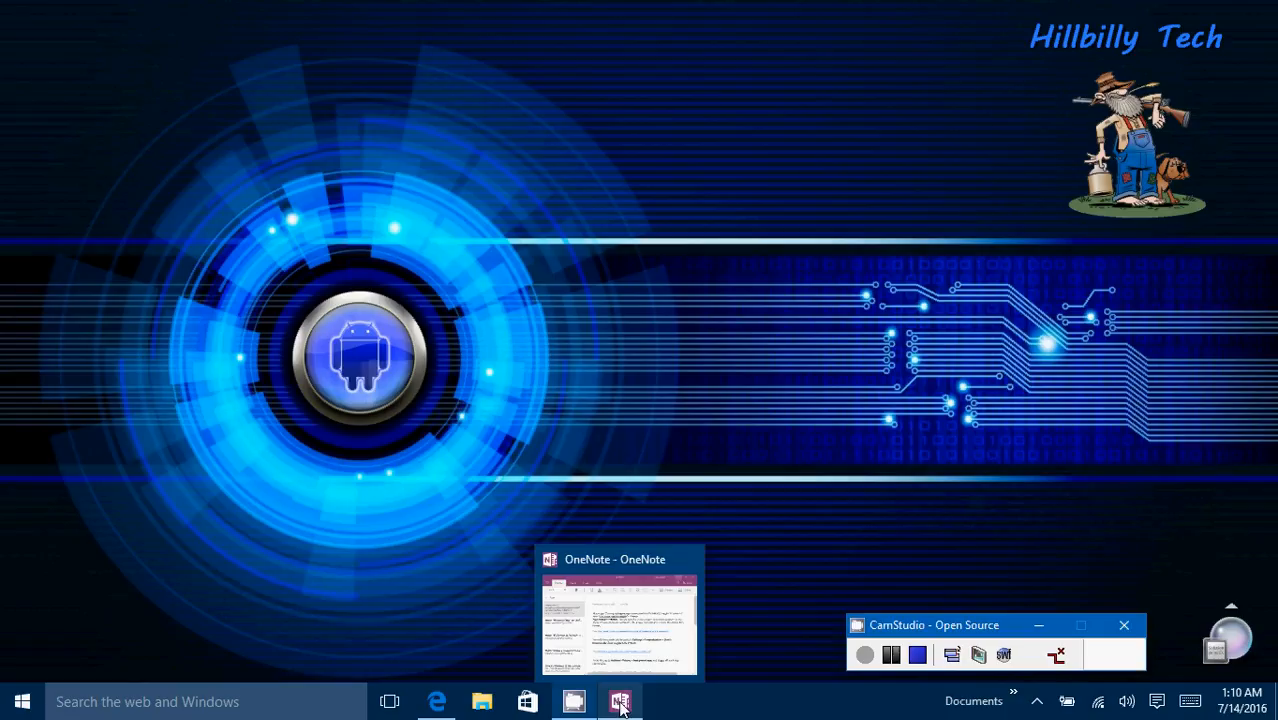
left_click(620, 703)
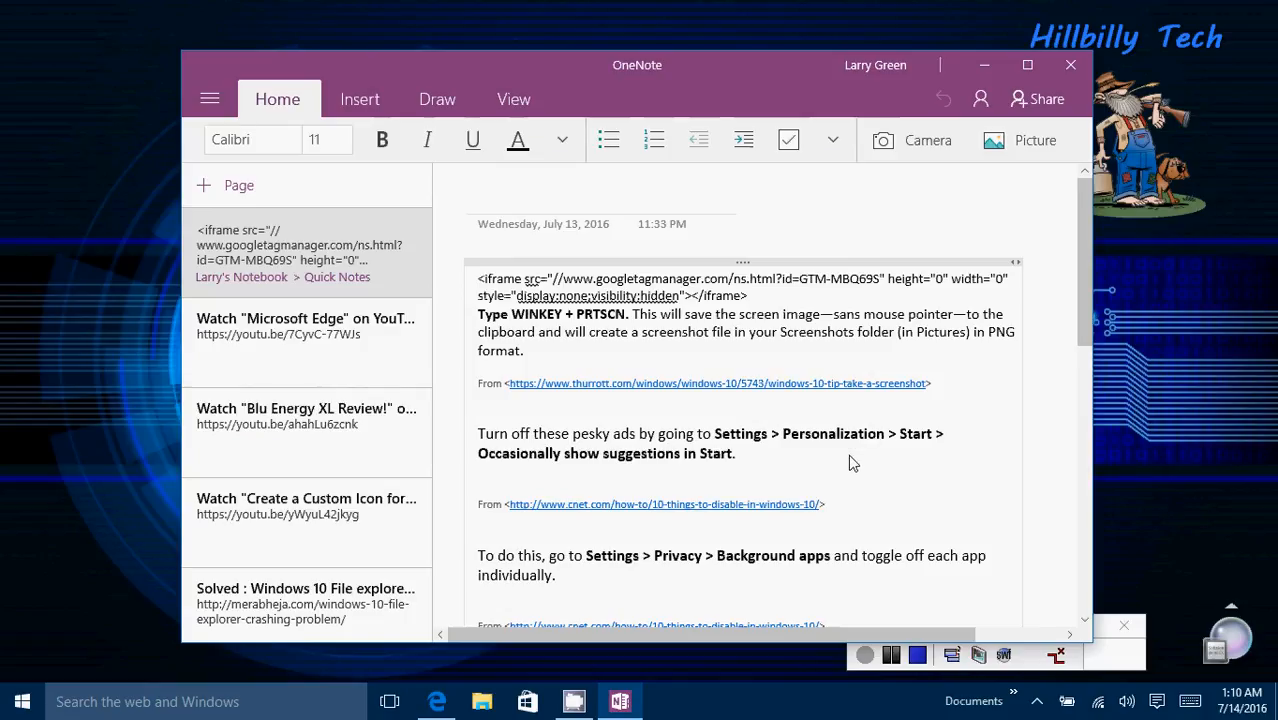
scroll(848, 462, "down", 5)
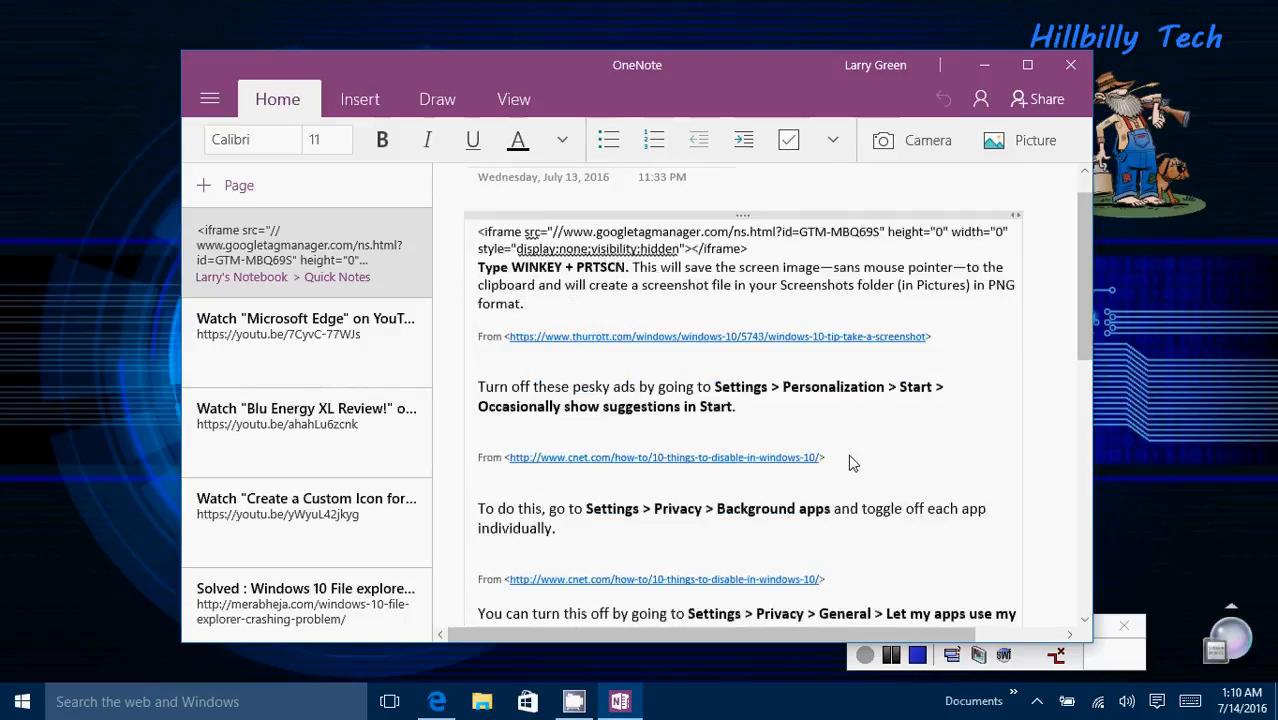
scroll(848, 462, "up", 5)
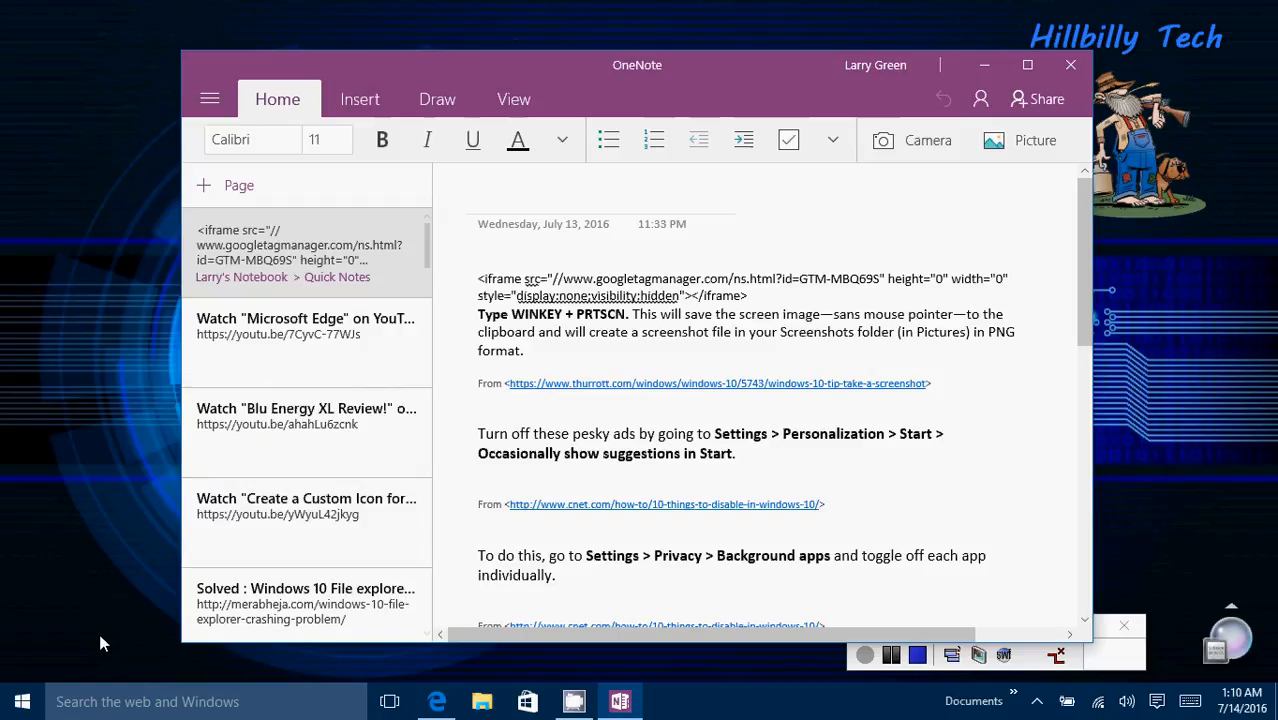
- Open the Start page of Personalization in Windows Settings, rechecking the path against the OneNote instructions
left_click(22, 704)
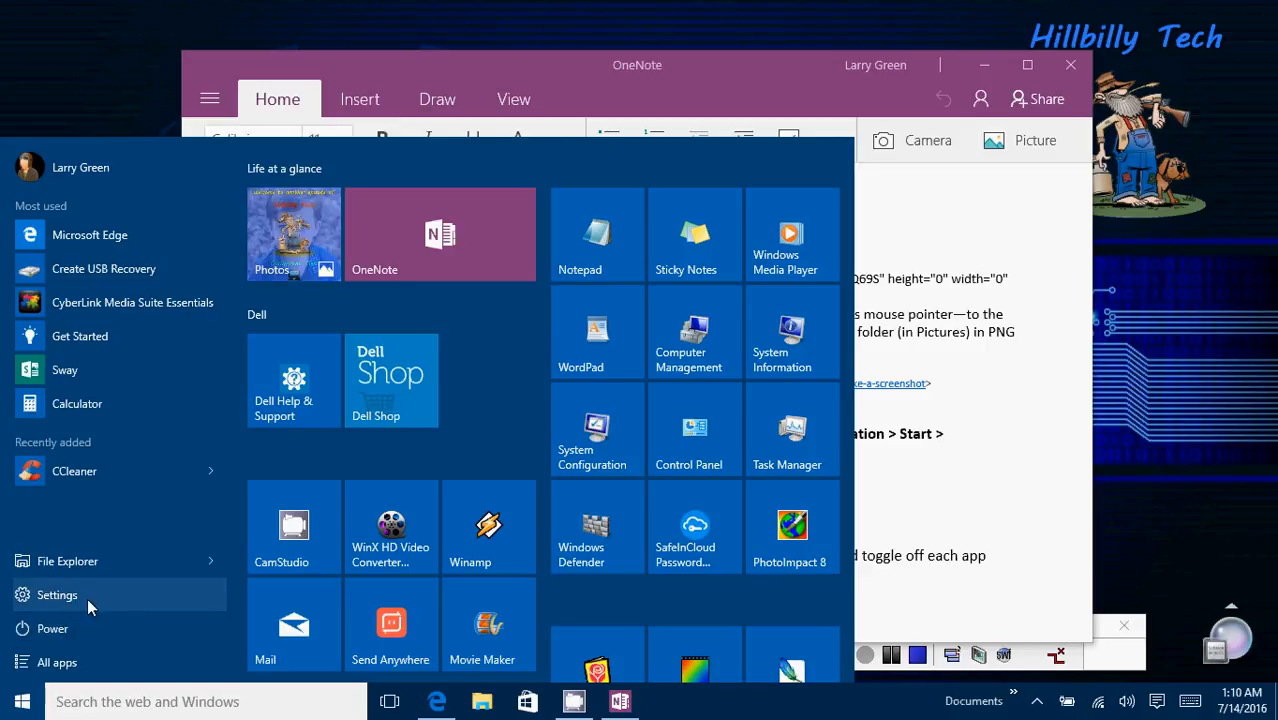
left_click(67, 600)
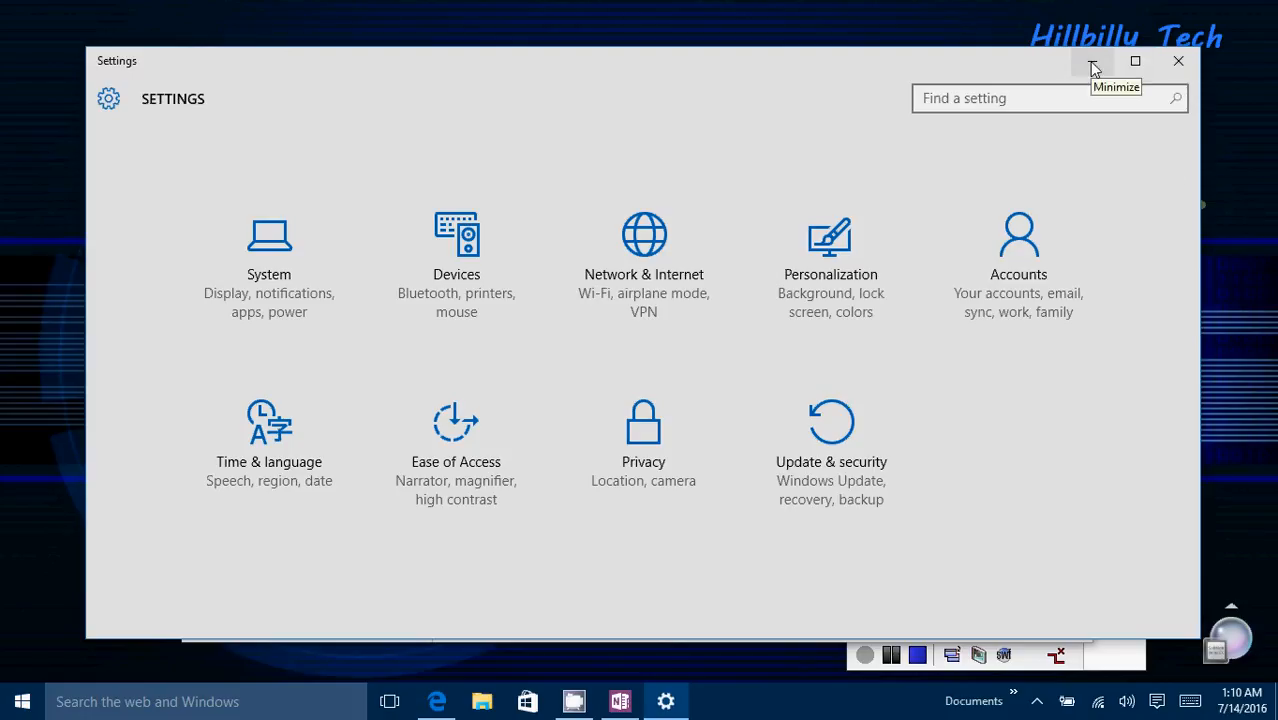
left_click(1093, 64)
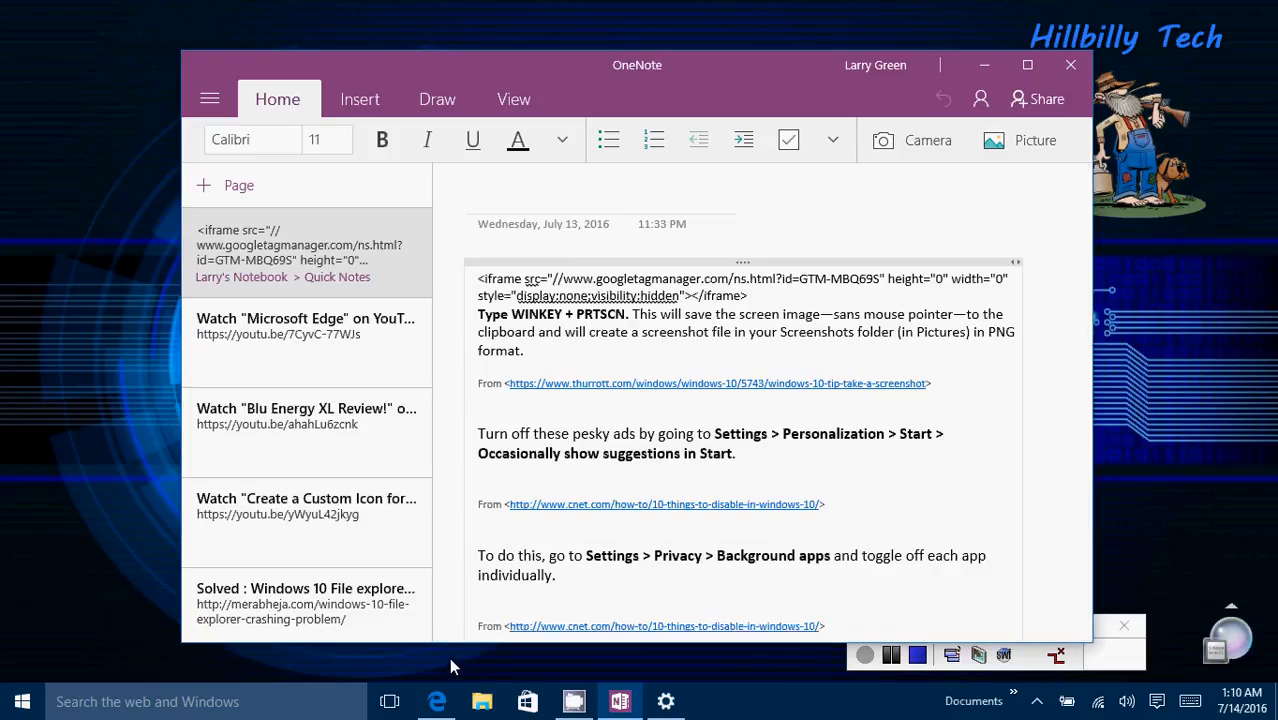
left_click(667, 702)
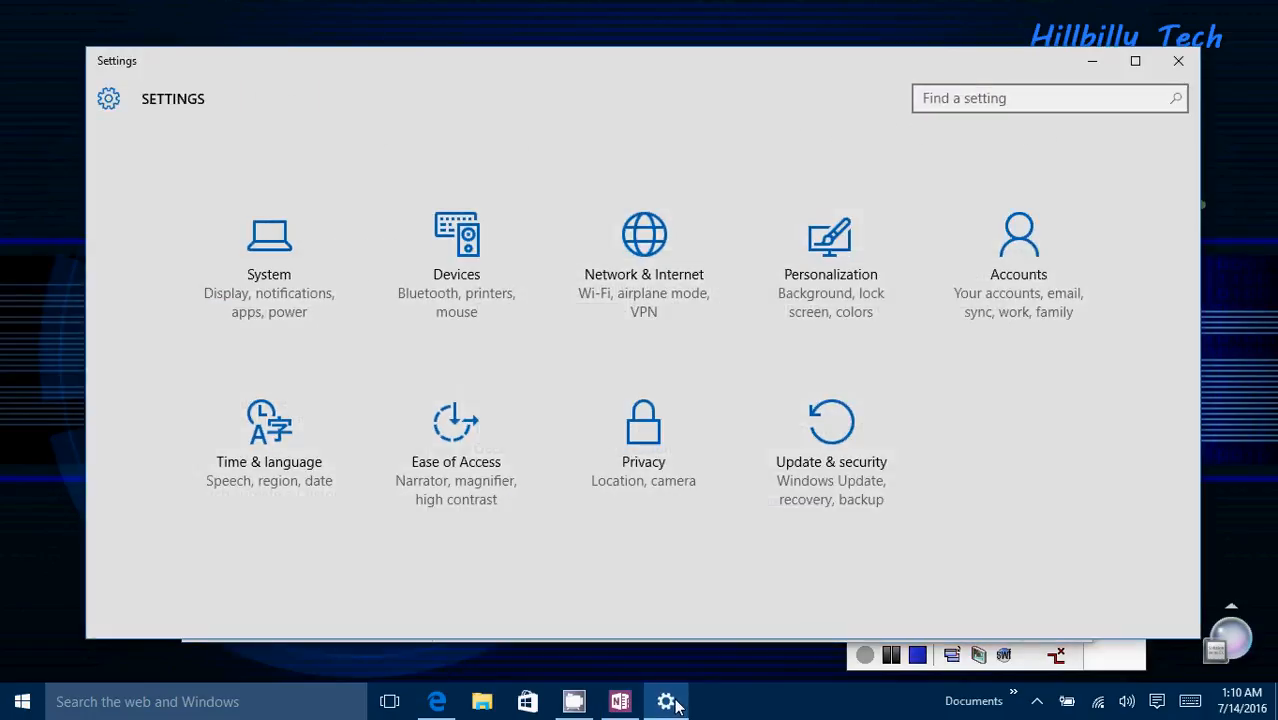
left_click(1093, 62)
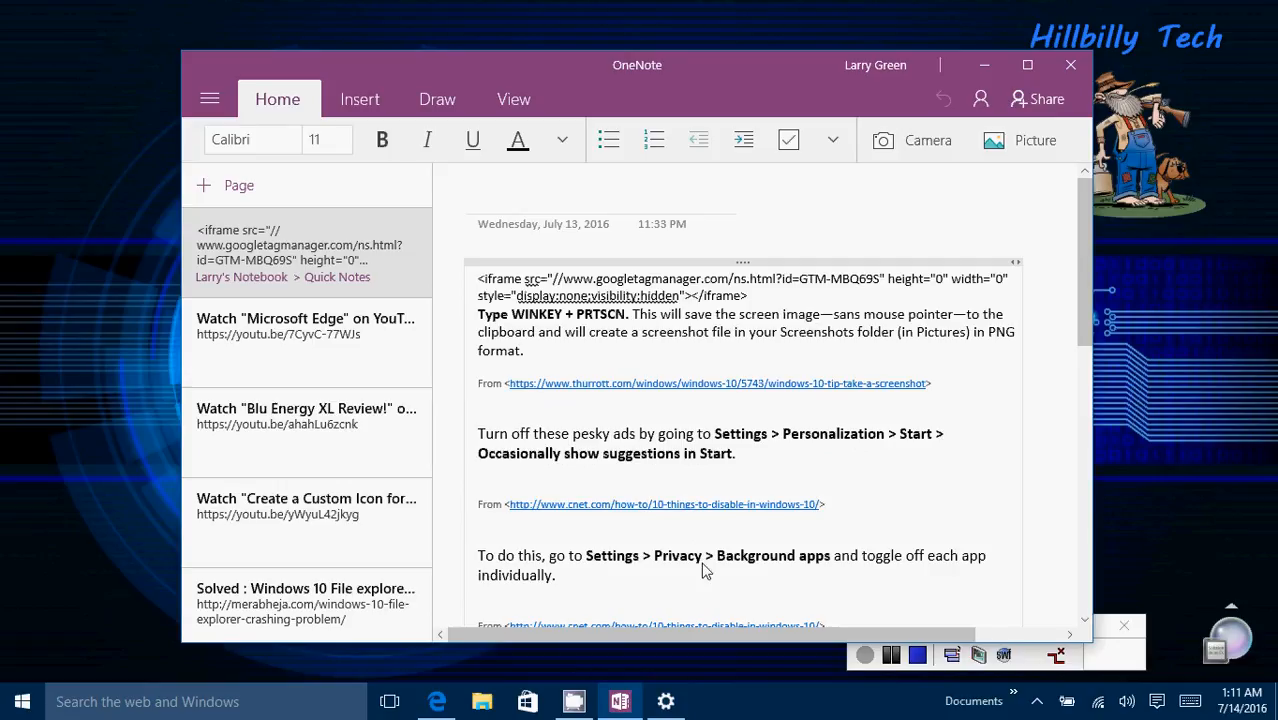
left_click(665, 701)
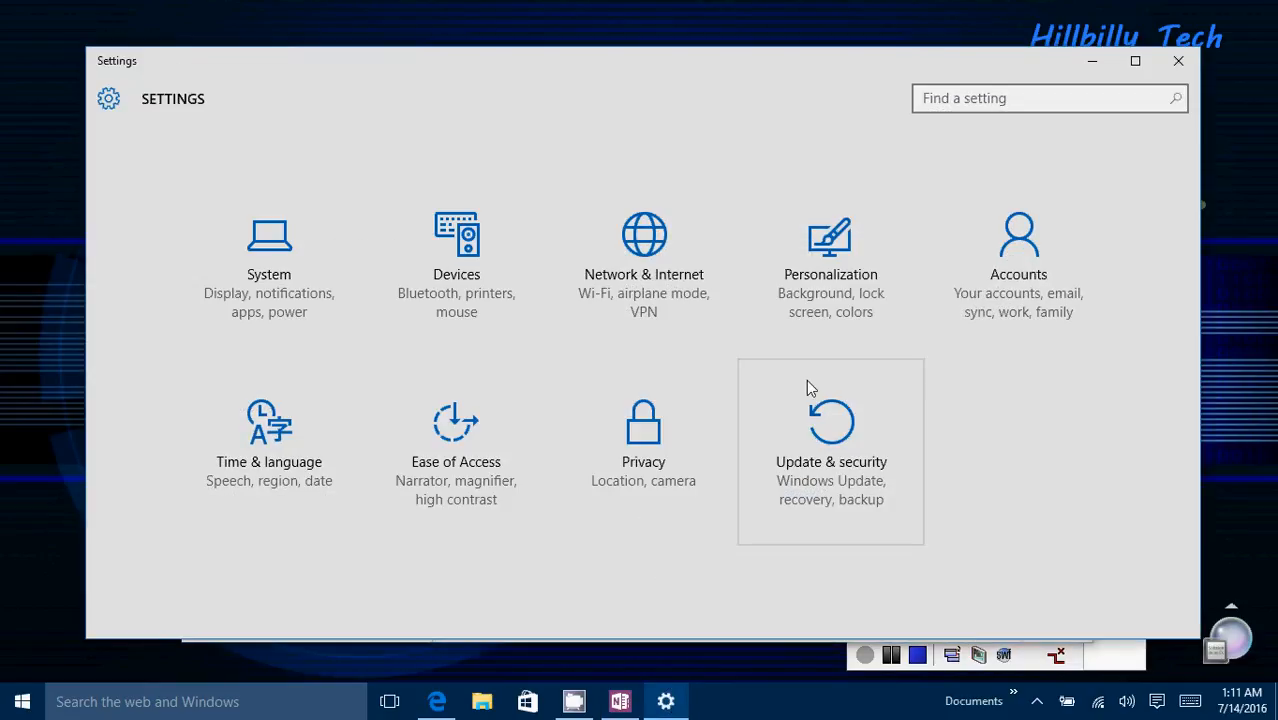
left_click(829, 283)
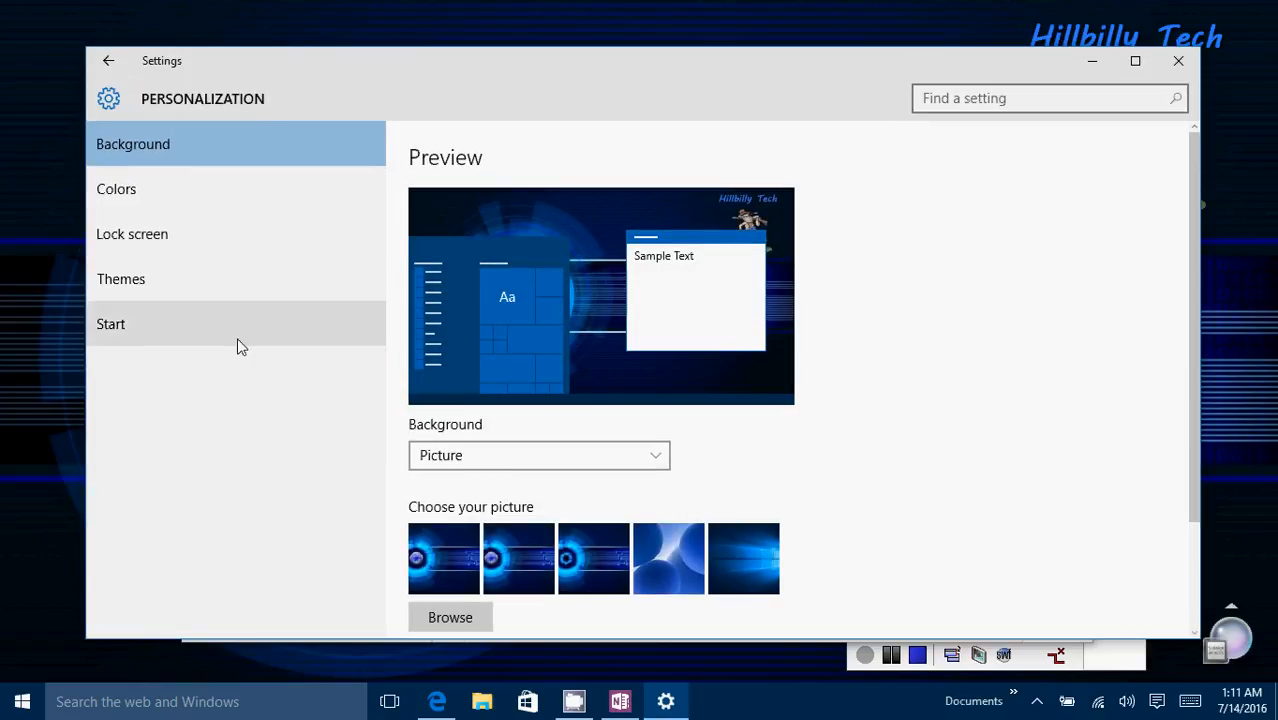
left_click(135, 326)
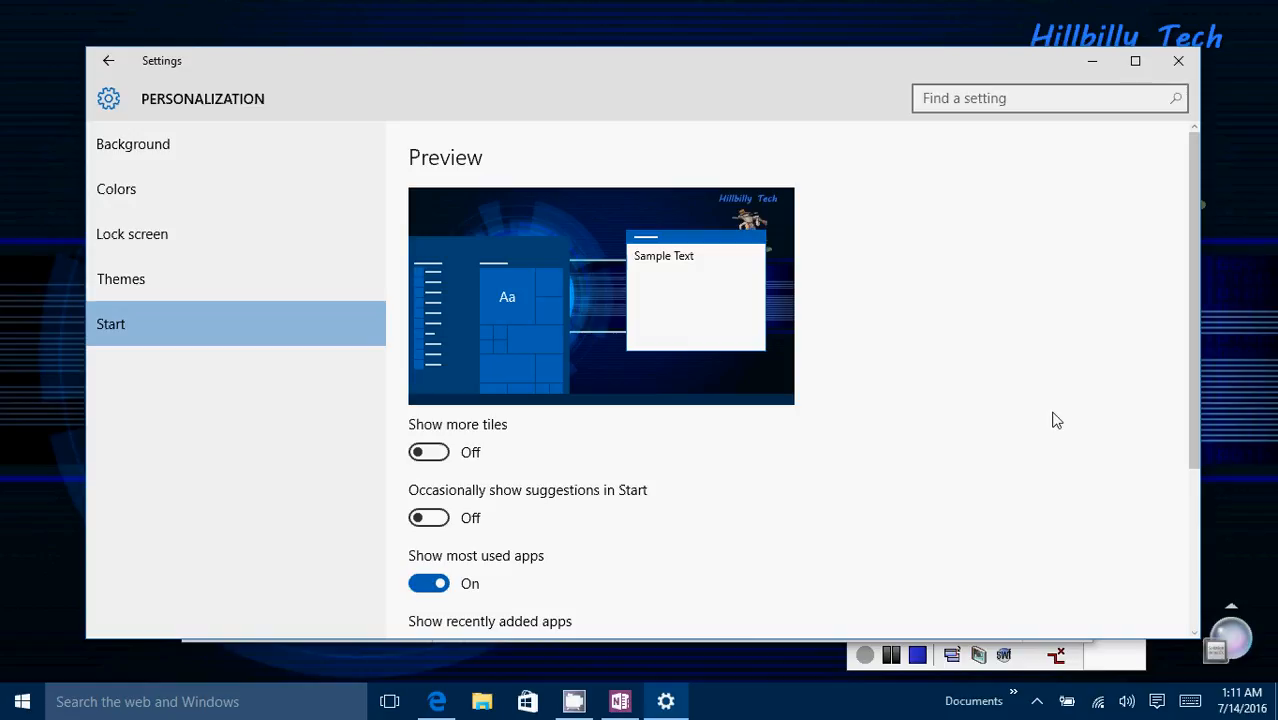
- Examine the Start personalization options and compare them with the Start menu's app lists and tiles
scroll(1056, 420, "down", 3)
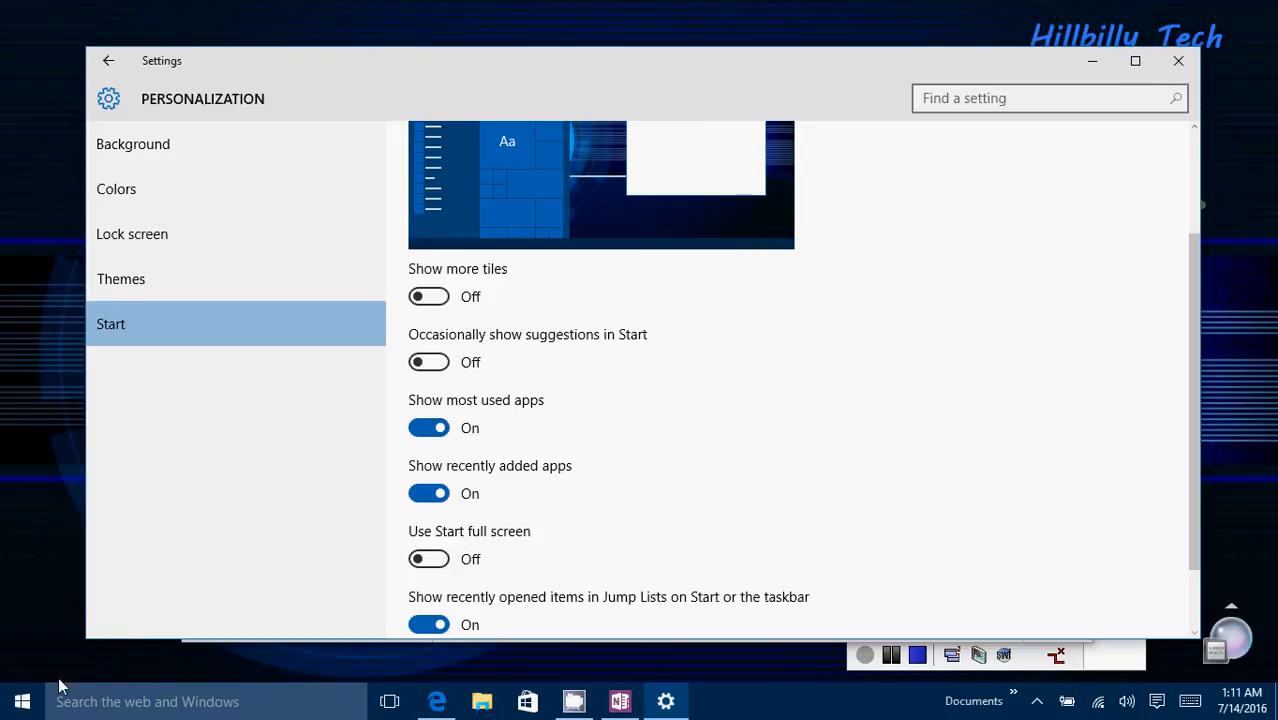
left_click(22, 701)
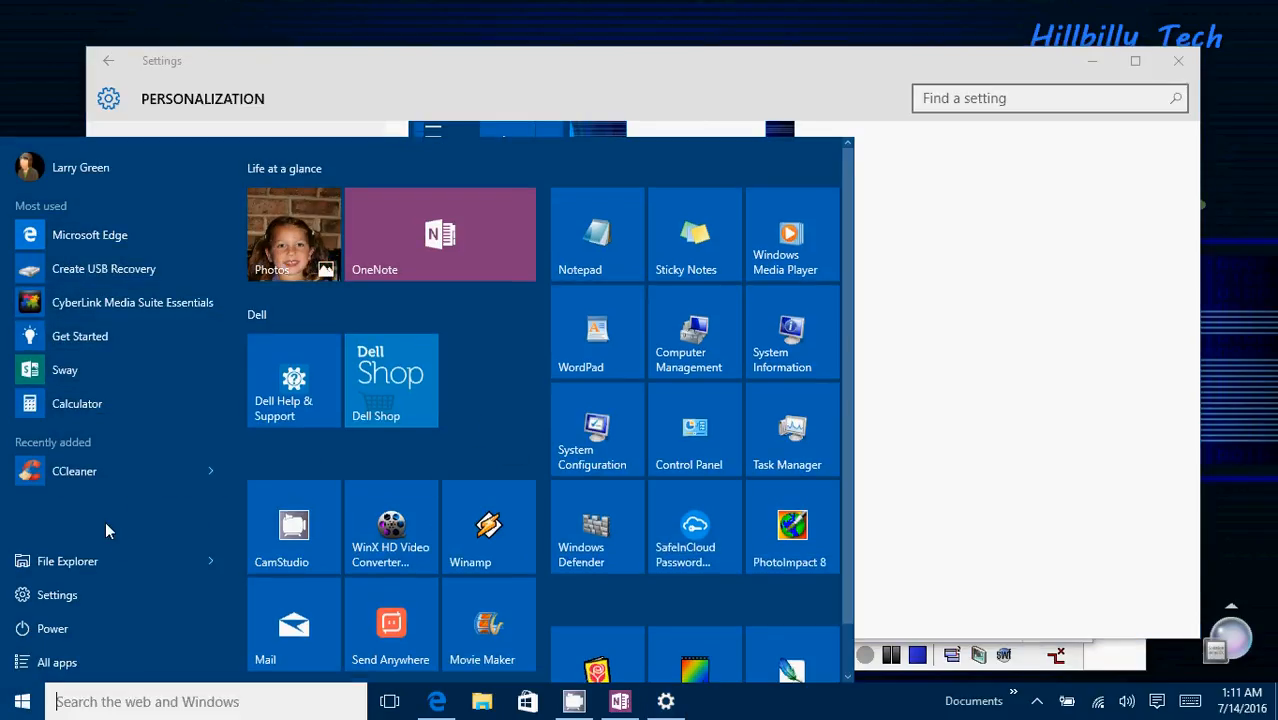
left_click(924, 256)
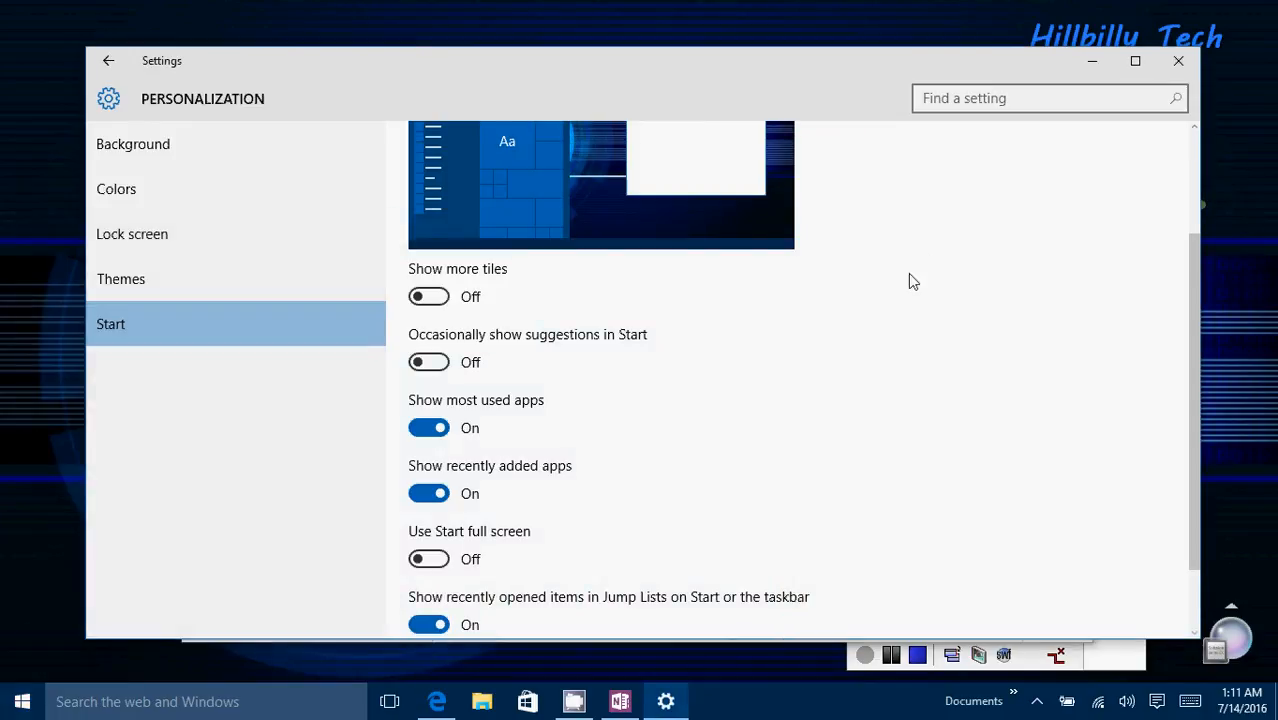
- Switch "Occasionally show suggestions in Start" on and back off, and check the Start menu
left_click(436, 366)
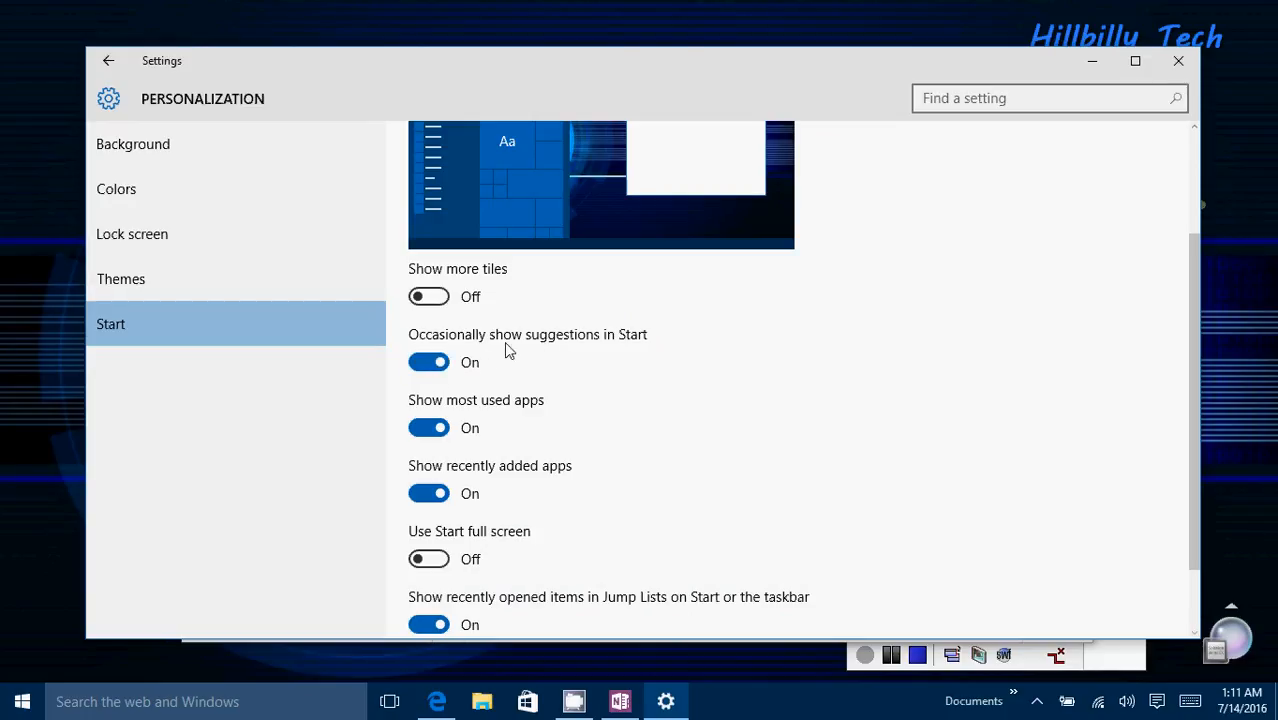
left_click(429, 366)
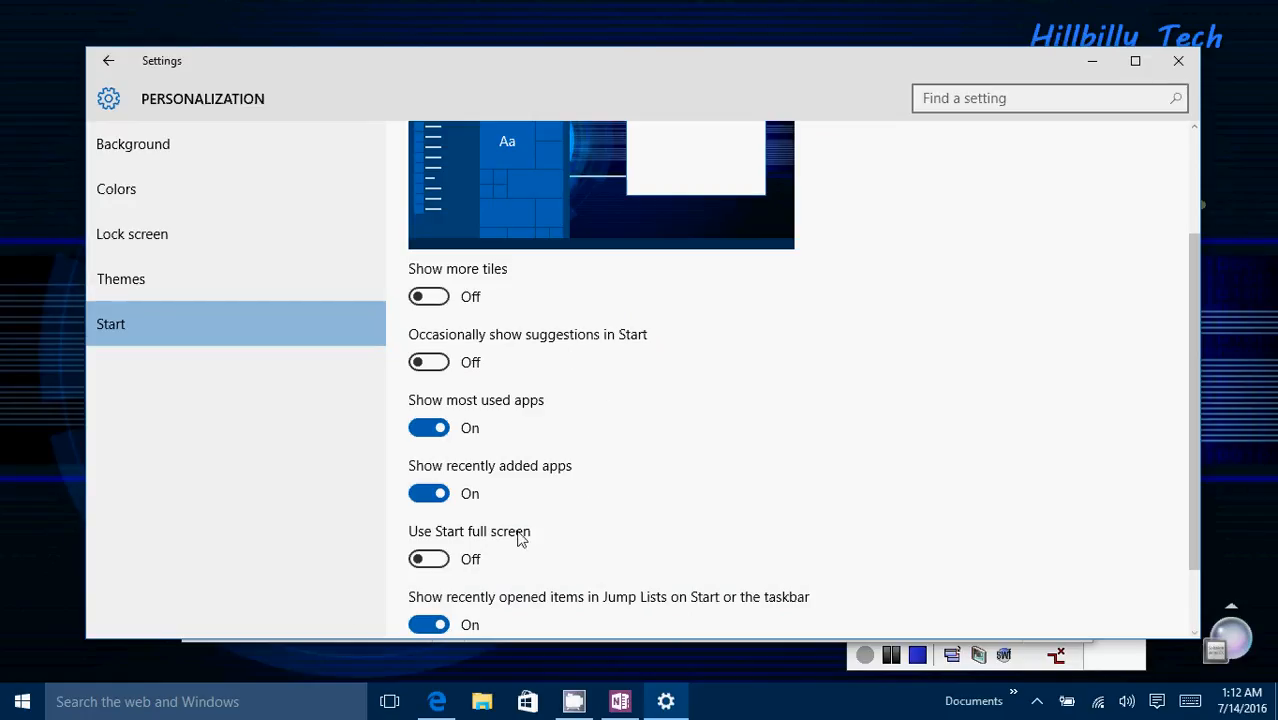
left_click(22, 701)
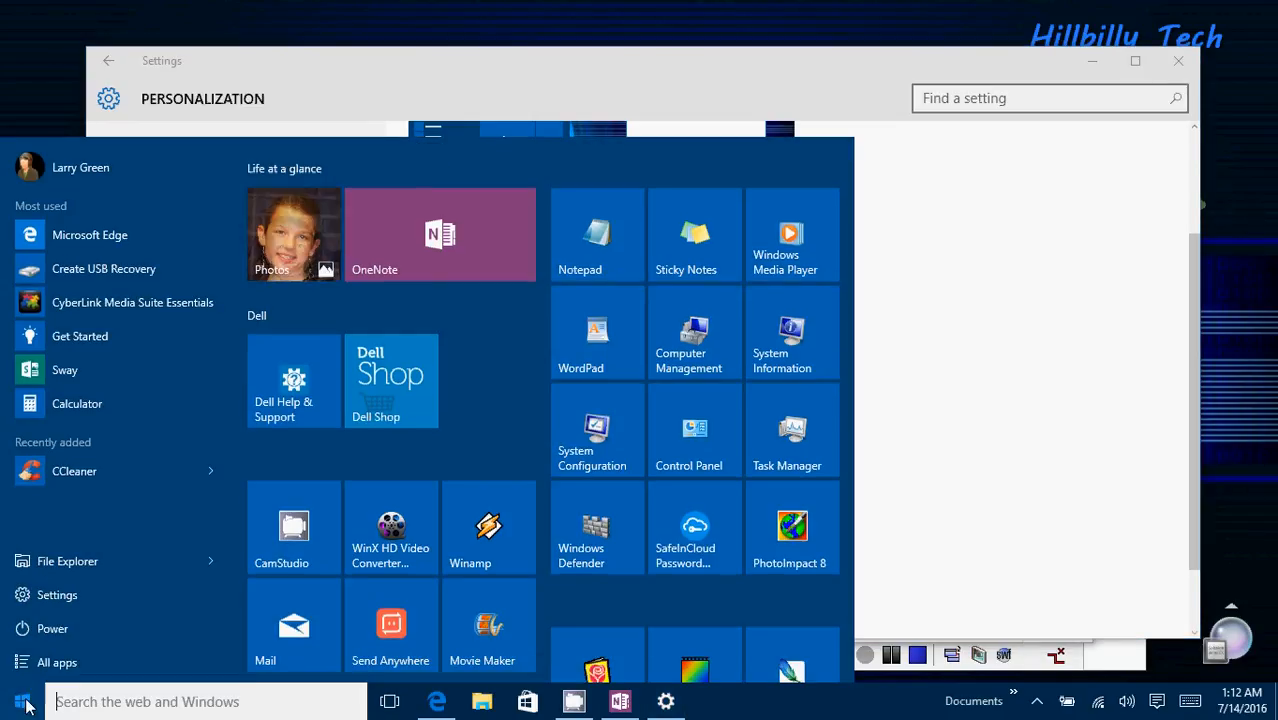
left_click(1063, 364)
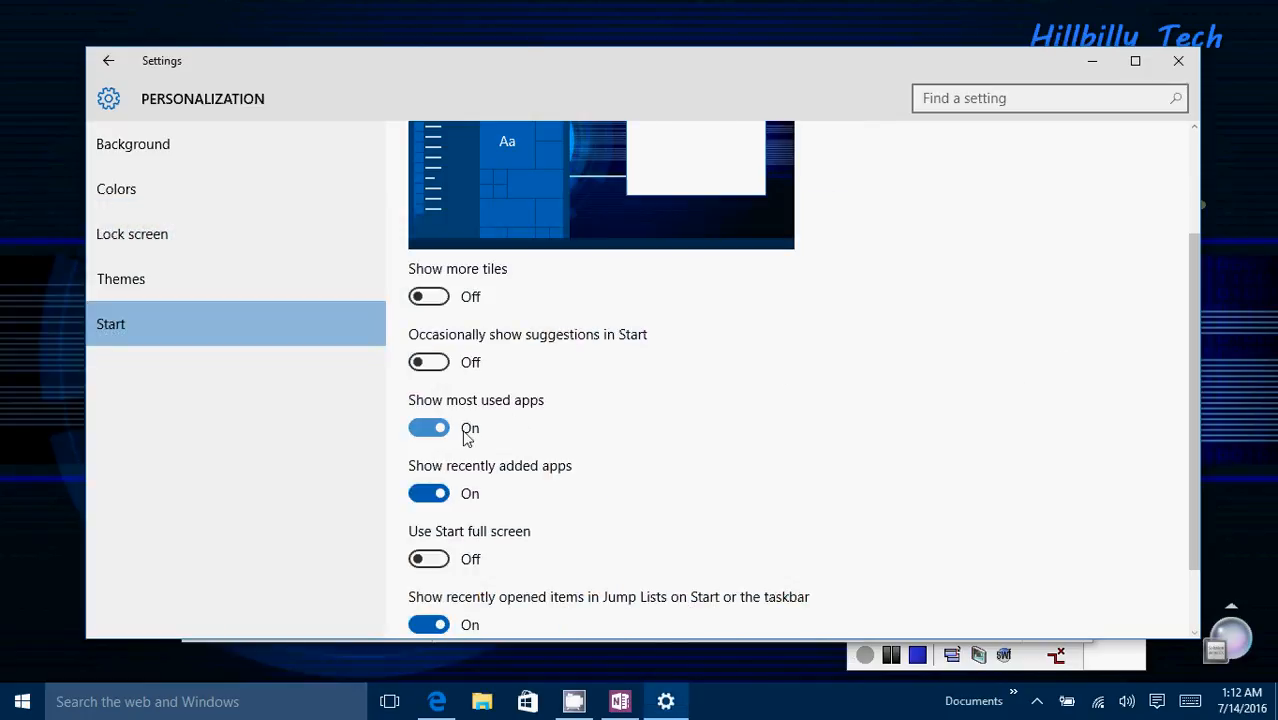
- Review the remaining Start options down to the folder choices, and return to the Settings home page
scroll(636, 497, "down", 2)
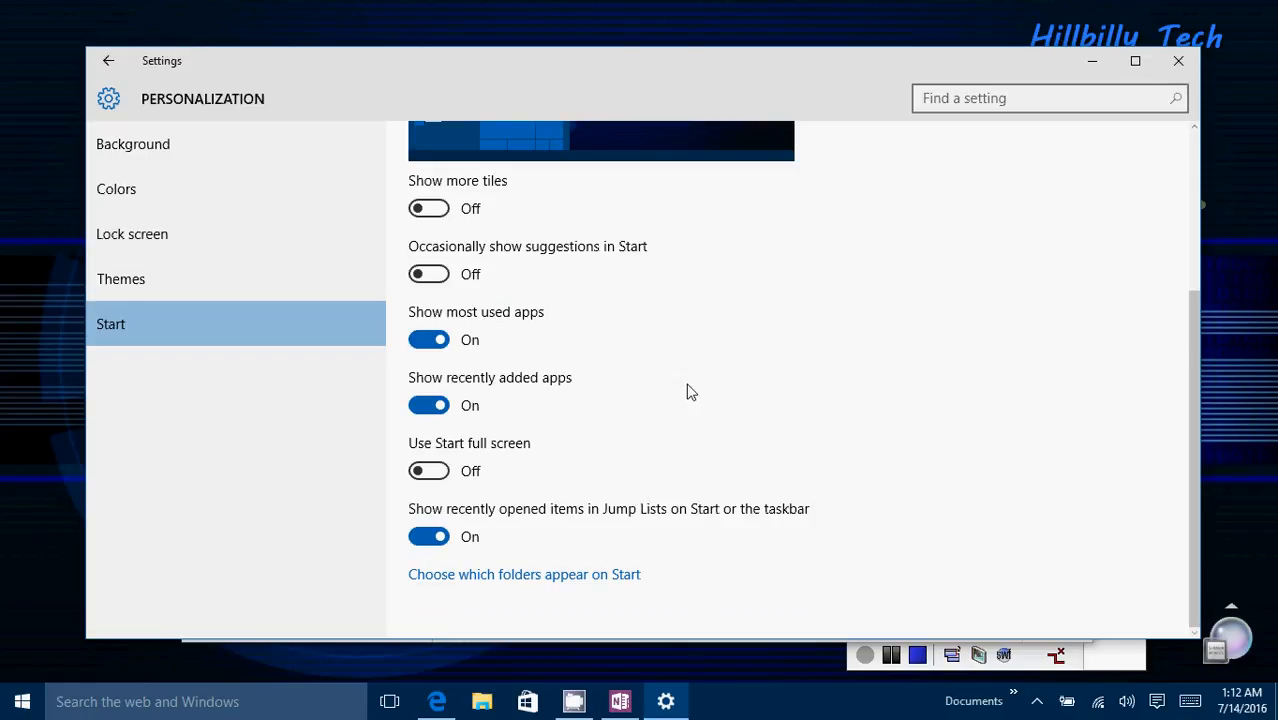
scroll(688, 392, "up", 2)
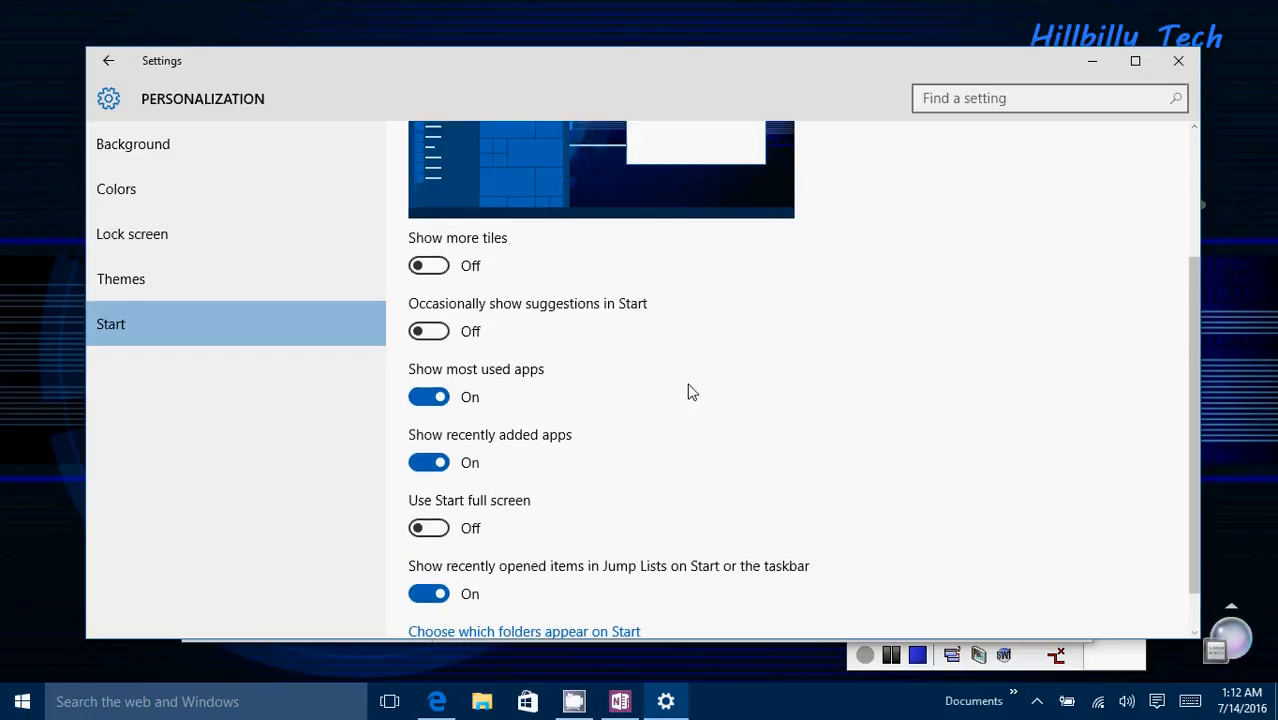
scroll(805, 458, "up", 1)
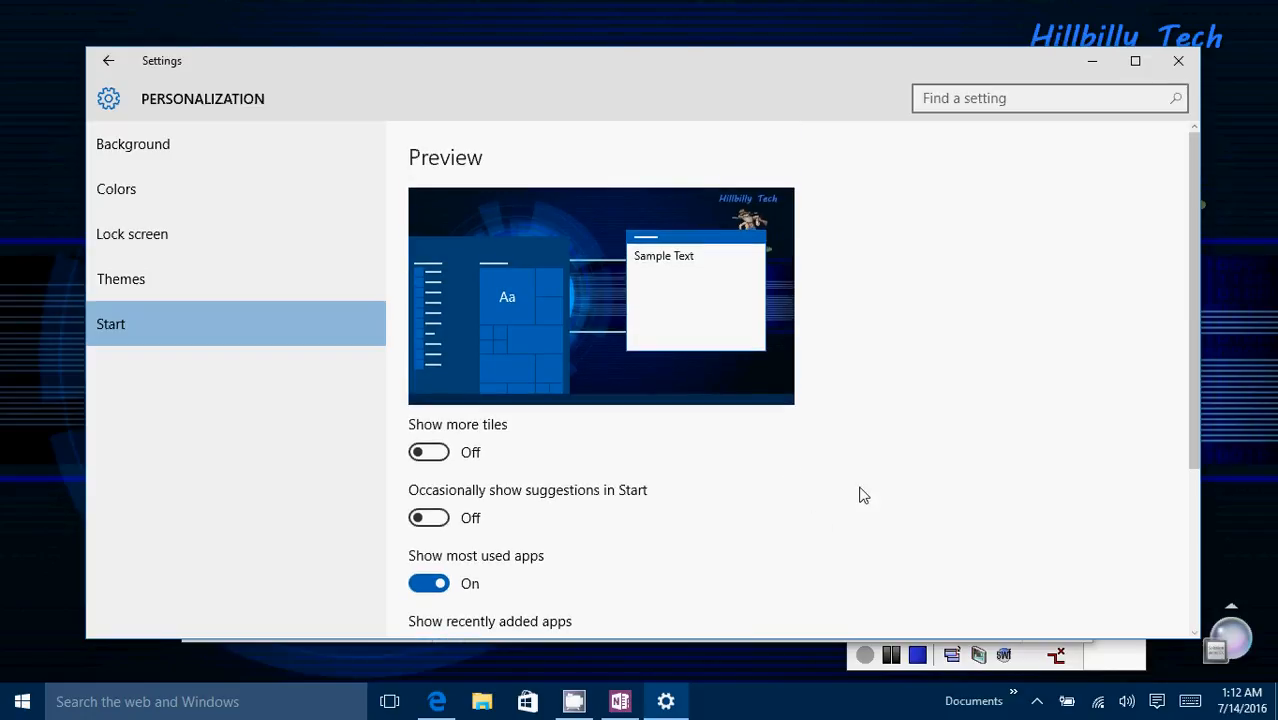
scroll(864, 495, "down", 2)
scroll(864, 495, "up", 2)
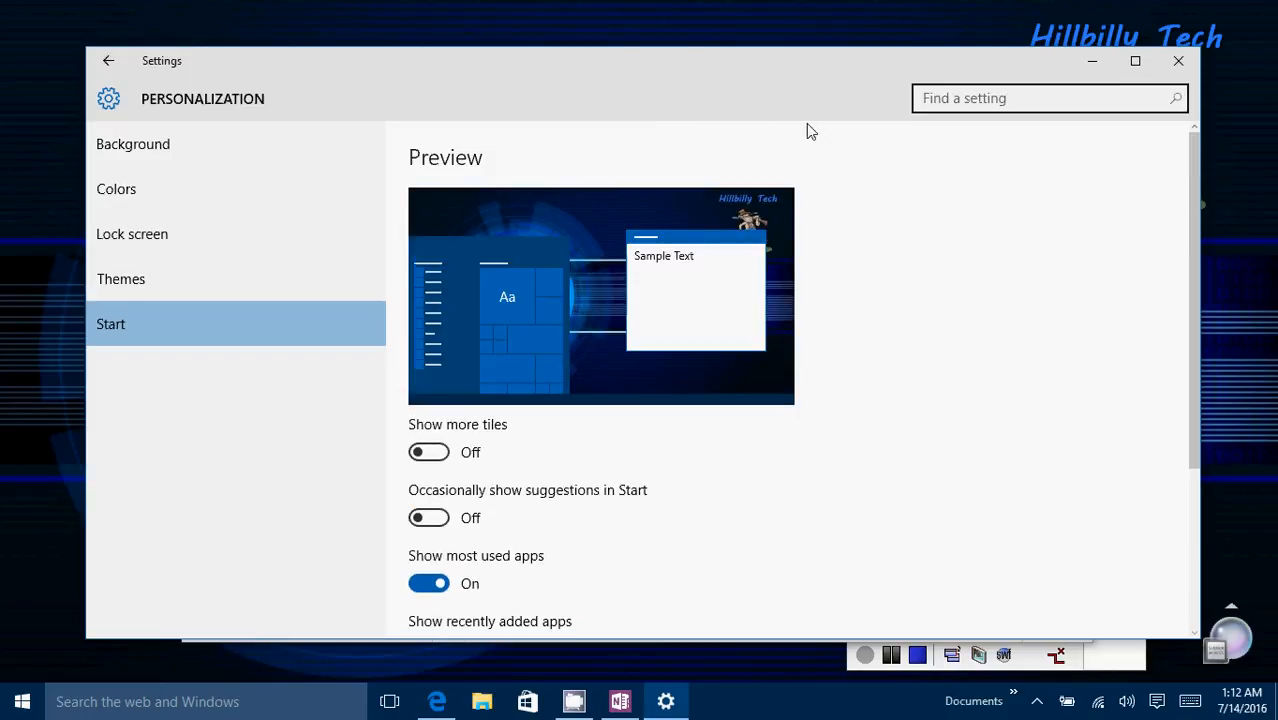
left_click(107, 60)
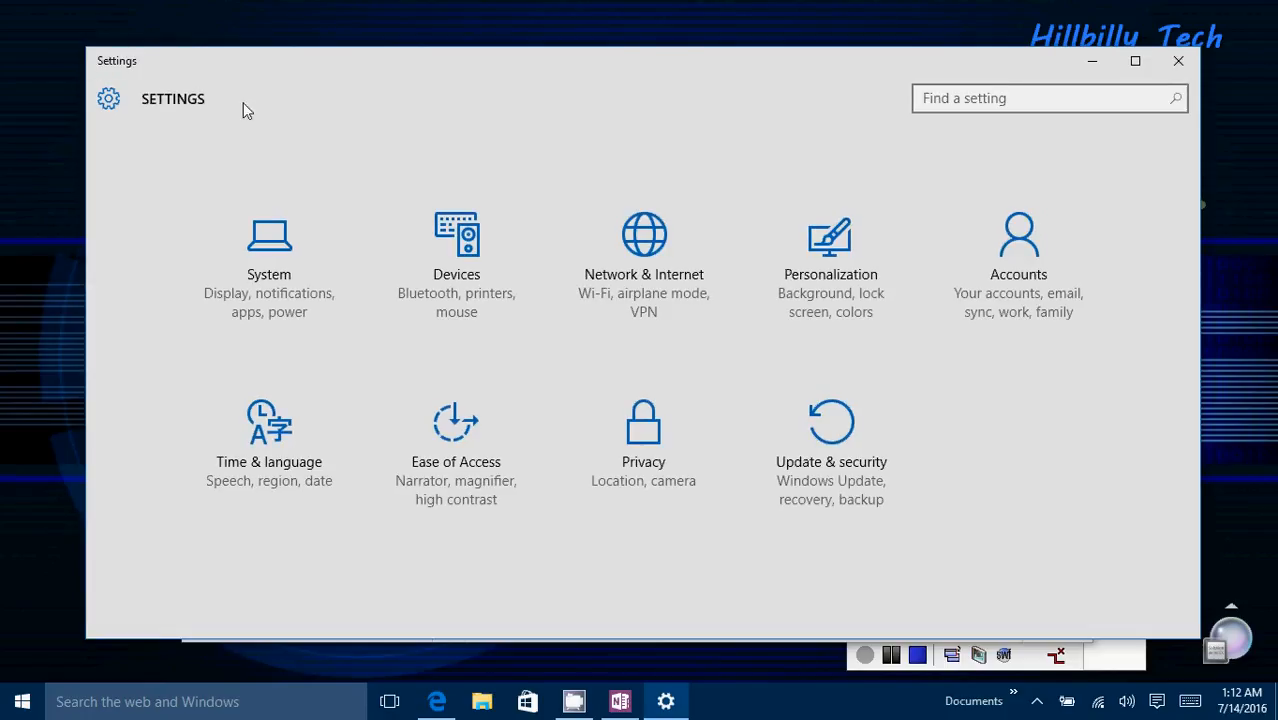
- Read the background apps tip in the OneNote notes and open the Background apps page of Privacy in Windows Settings
left_click(637, 700)
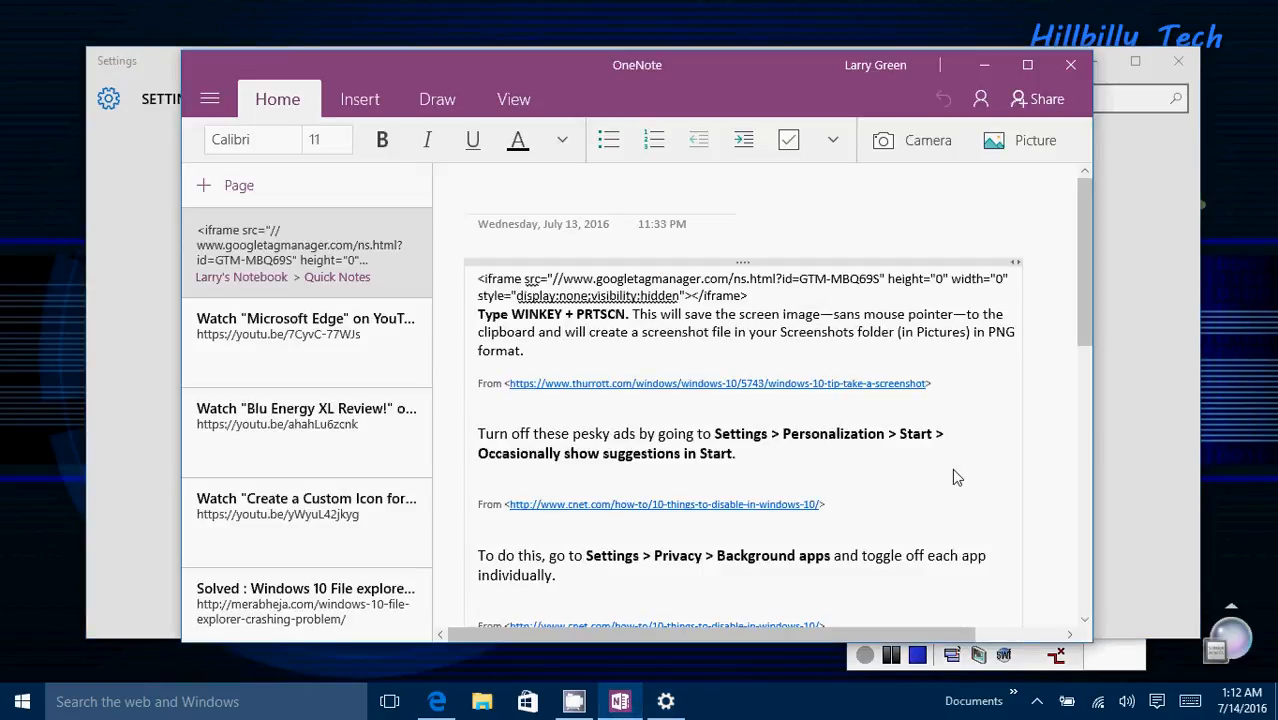
scroll(952, 476, "down", 1)
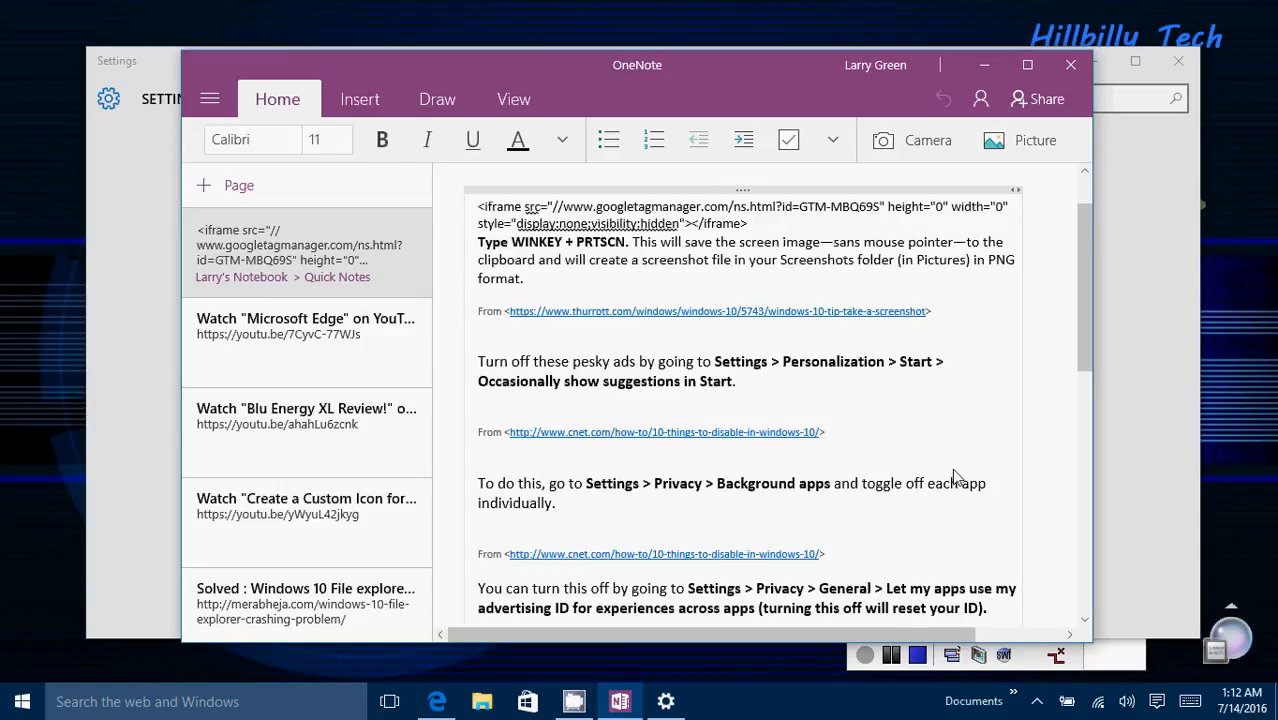
scroll(952, 468, "down", 1)
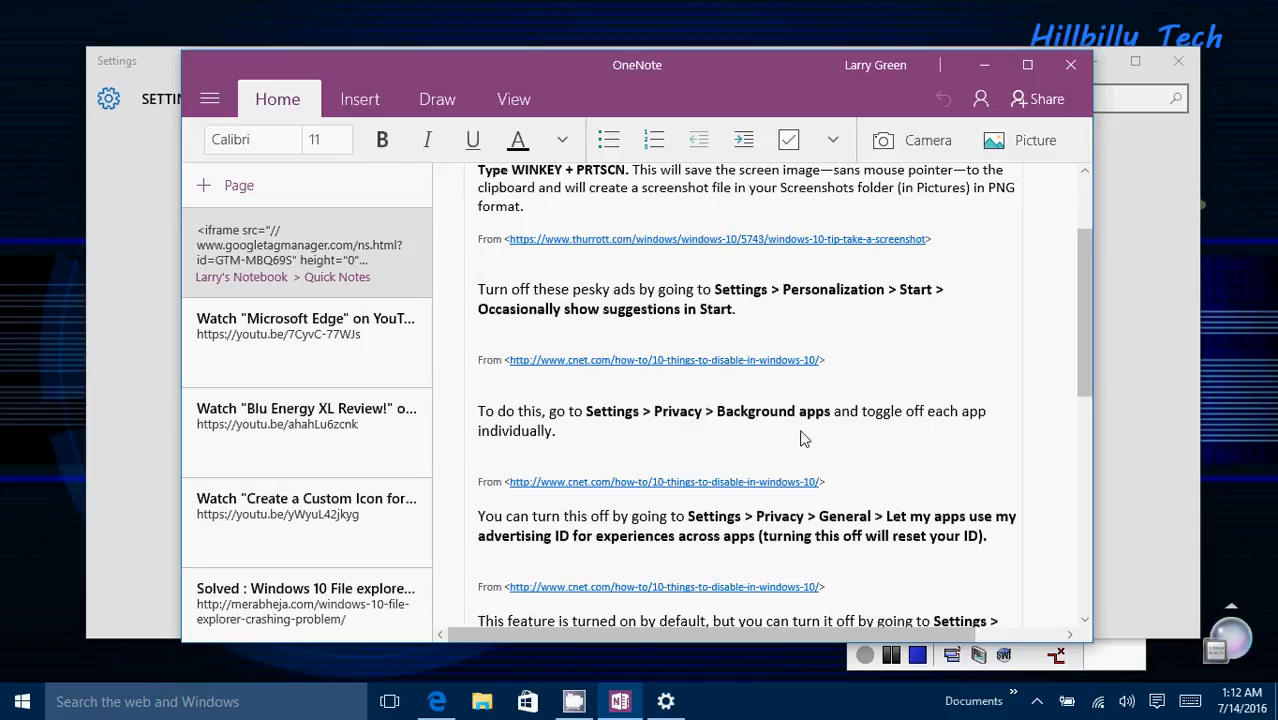
left_click(131, 371)
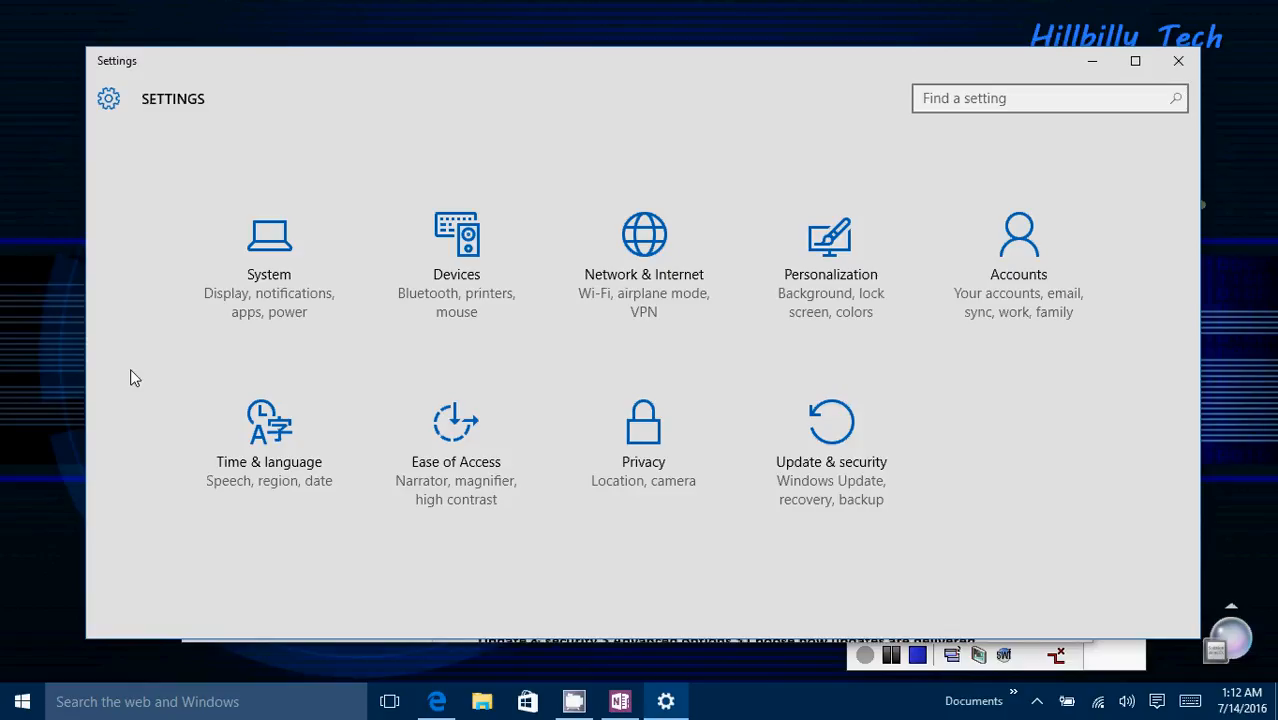
left_click(652, 450)
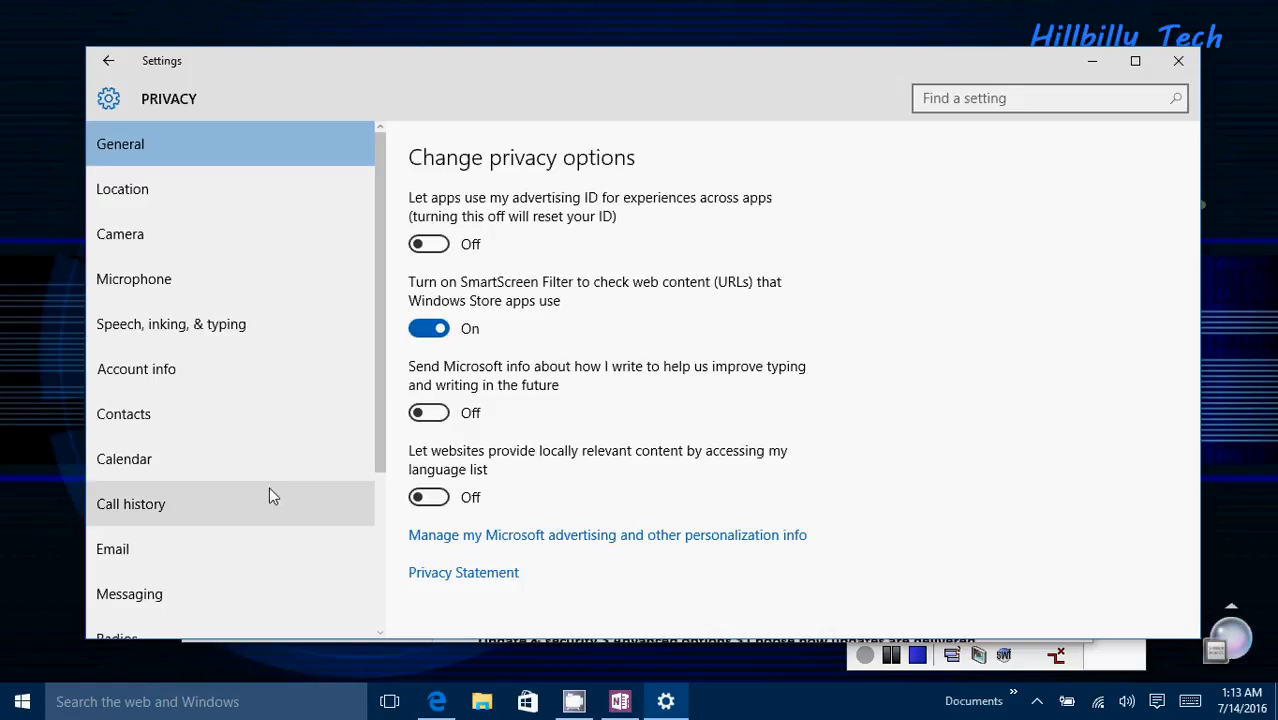
scroll(270, 492, "down", 3)
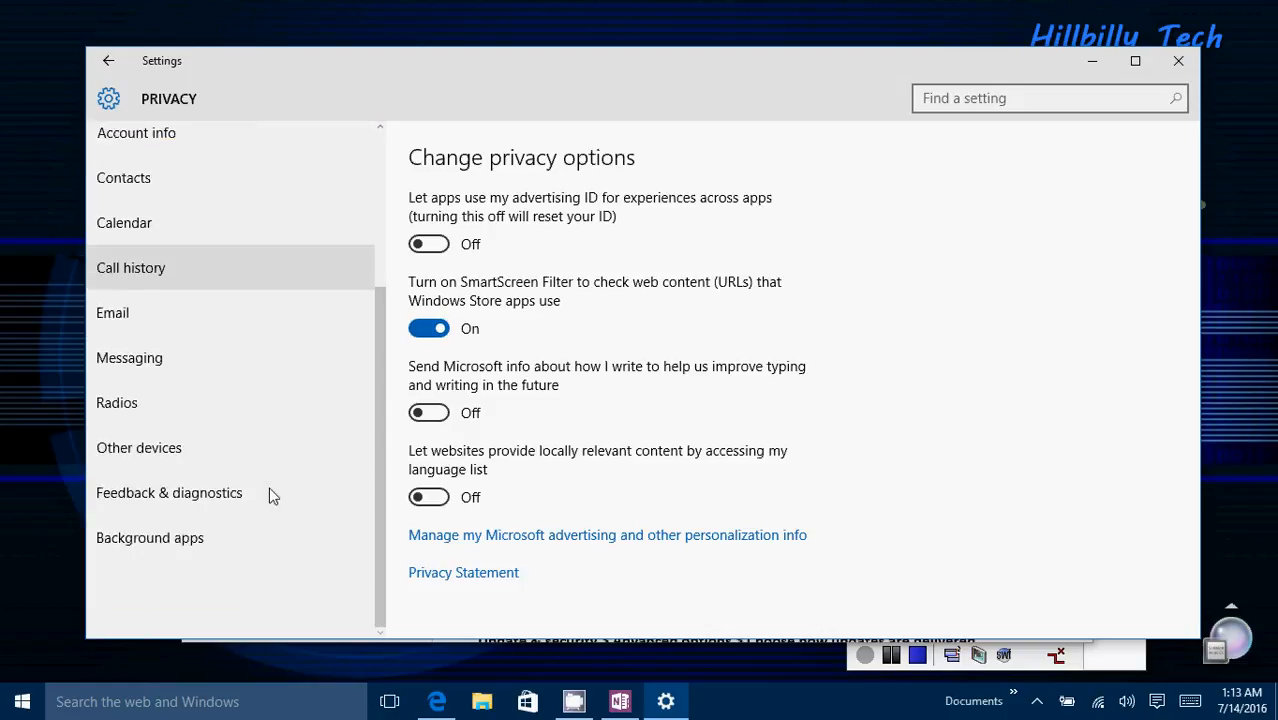
left_click(148, 552)
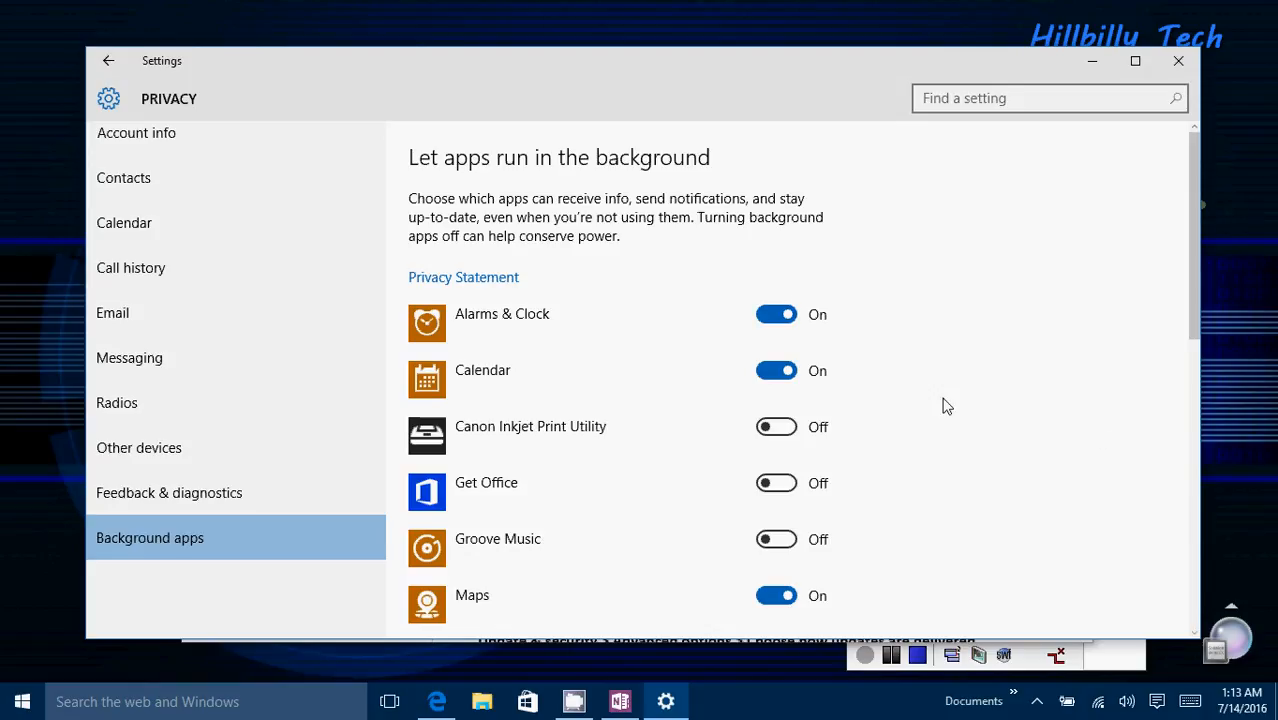
- Examine which apps are allowed to run in the background through the whole list, and return to the Settings home page
scroll(952, 427, "down", 10)
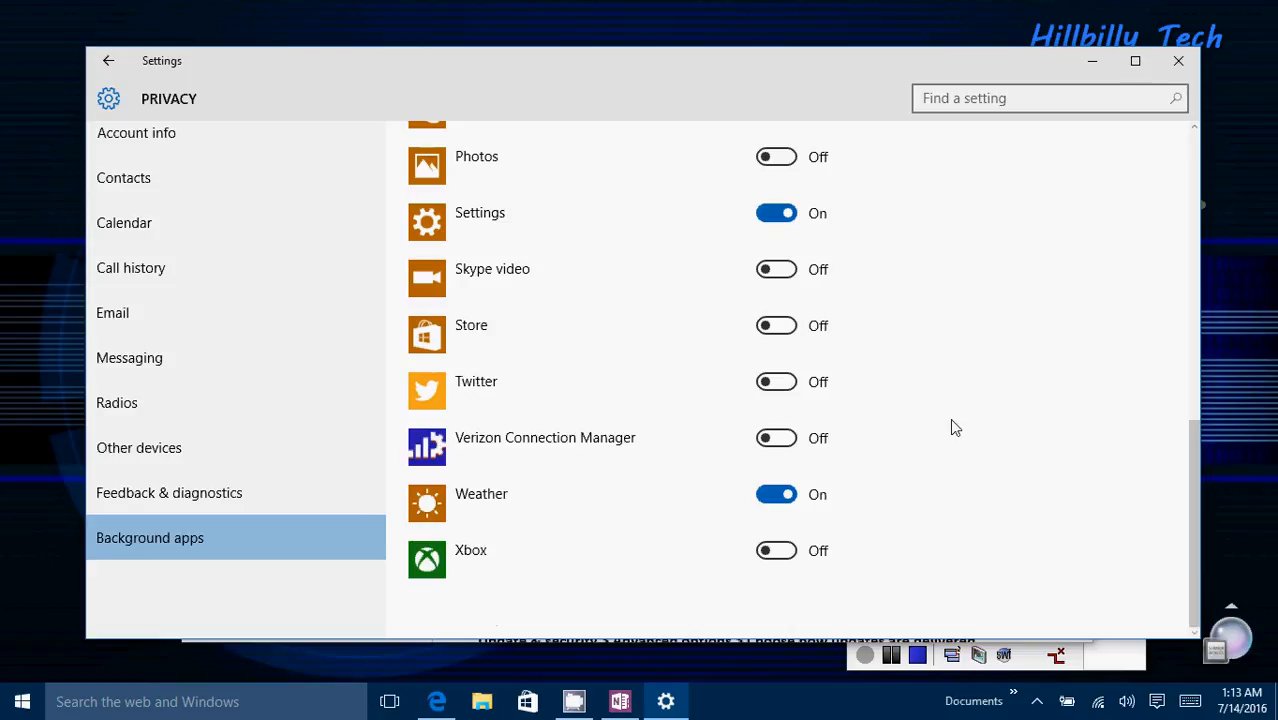
scroll(952, 427, "up", 6)
scroll(952, 420, "up", 2)
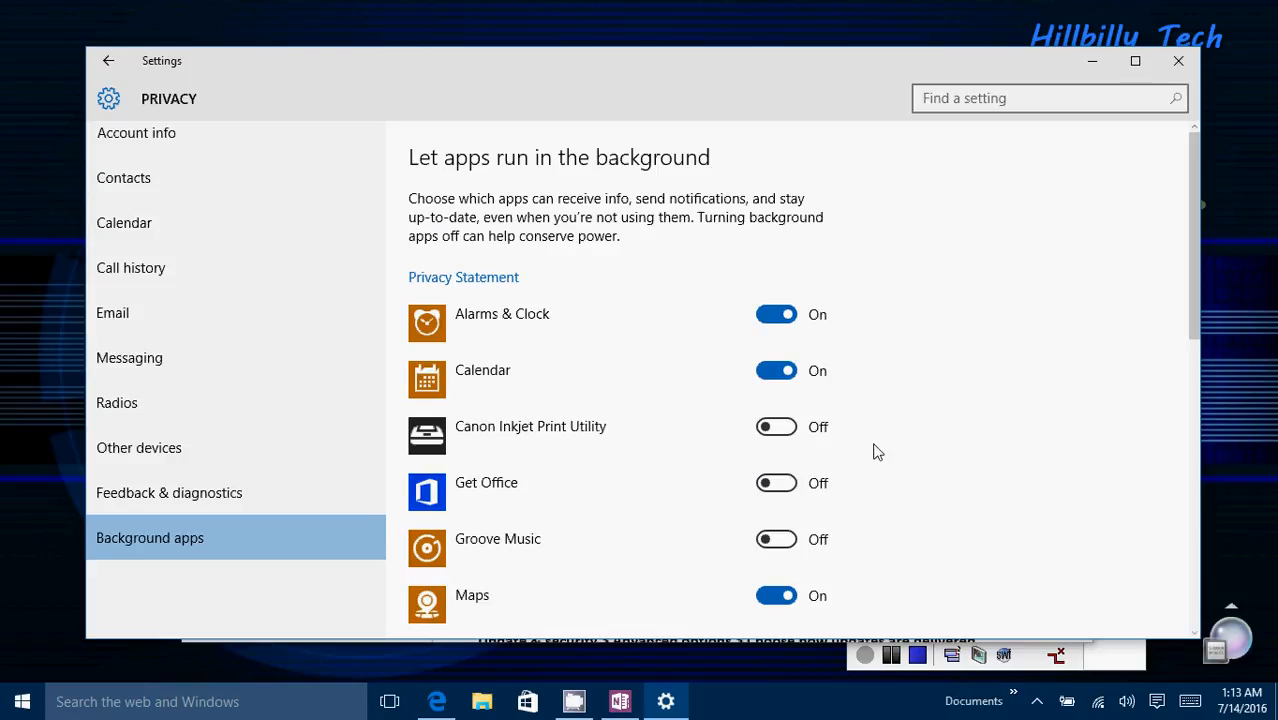
scroll(875, 452, "down", 3)
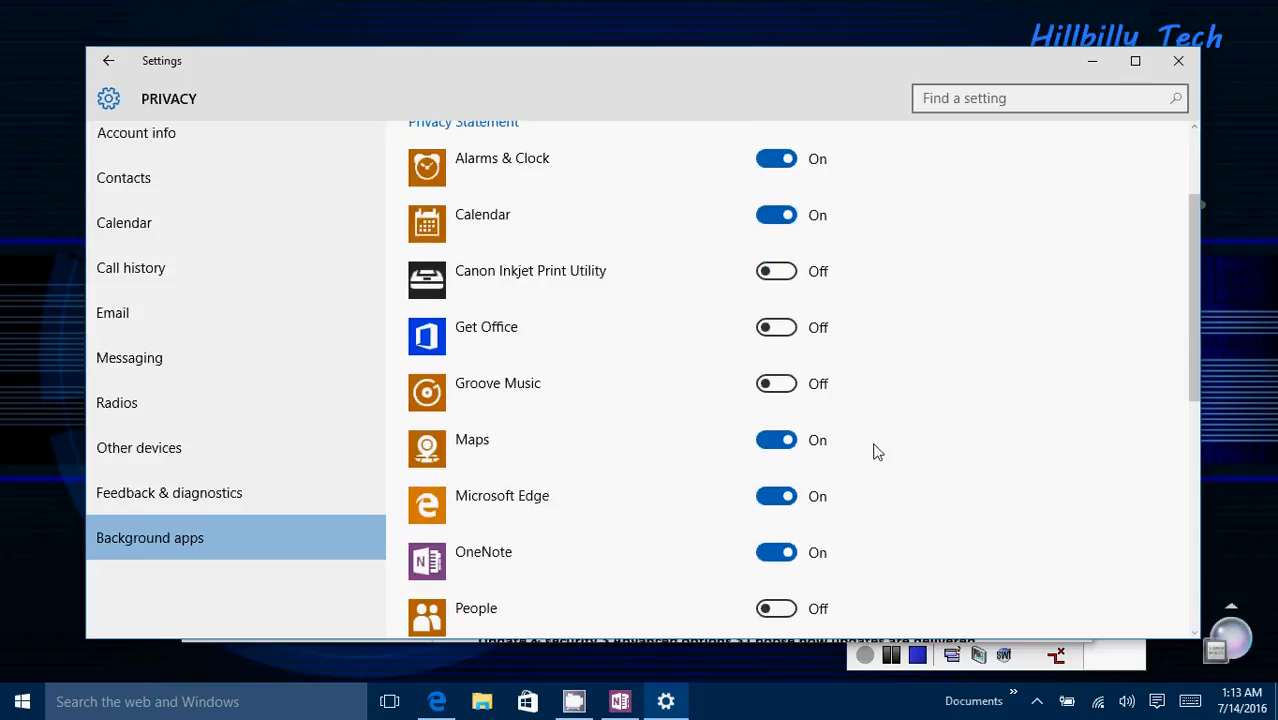
scroll(875, 452, "up", 2)
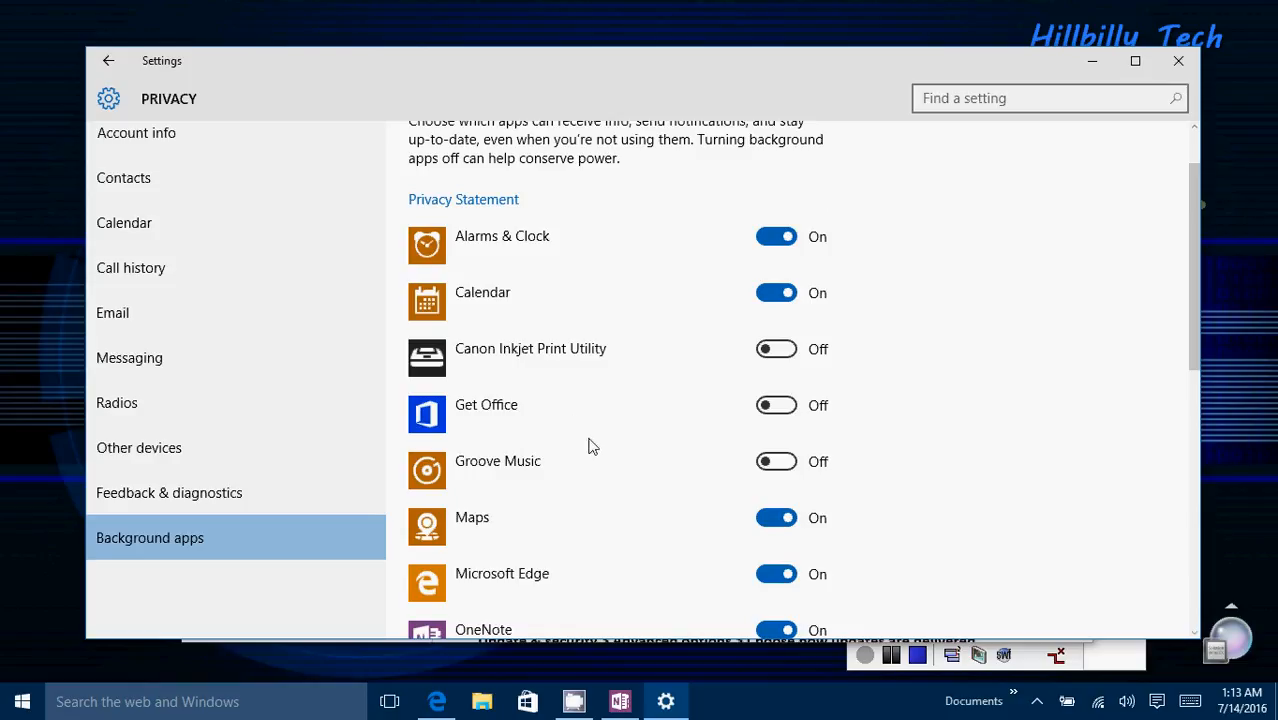
scroll(590, 442, "down", 1)
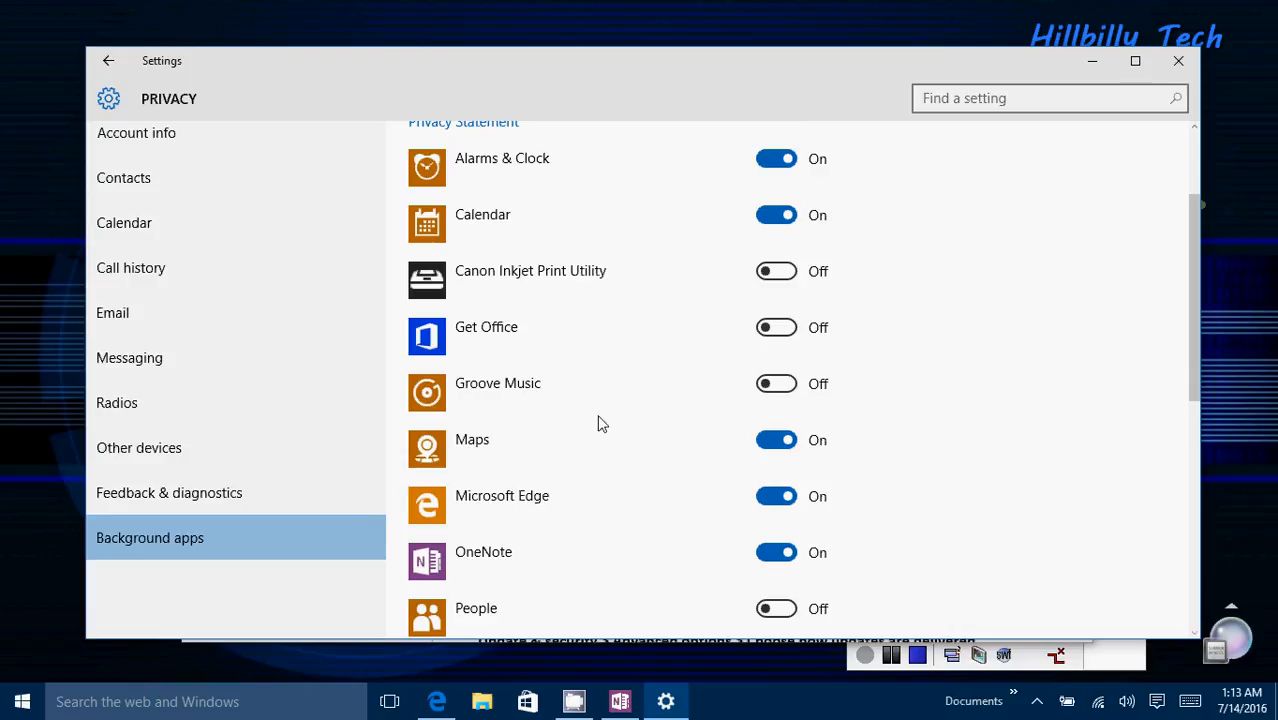
scroll(600, 424, "down", 2)
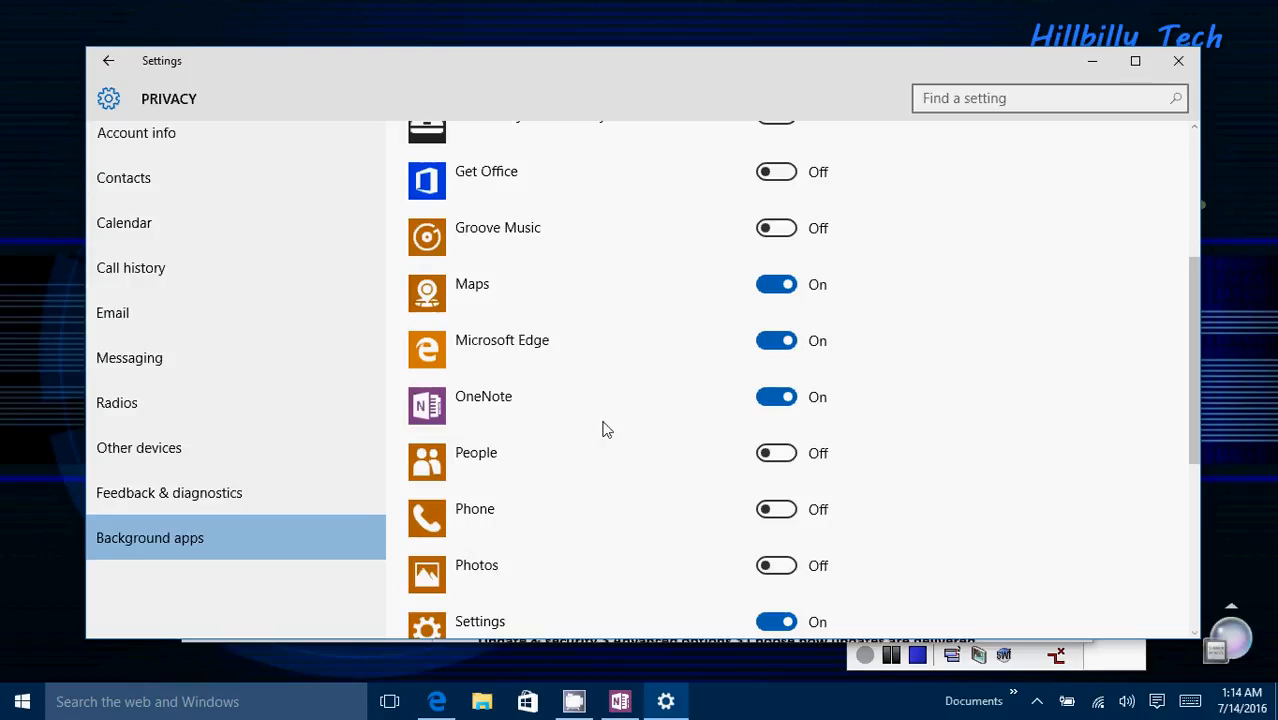
scroll(590, 464, "down", 2)
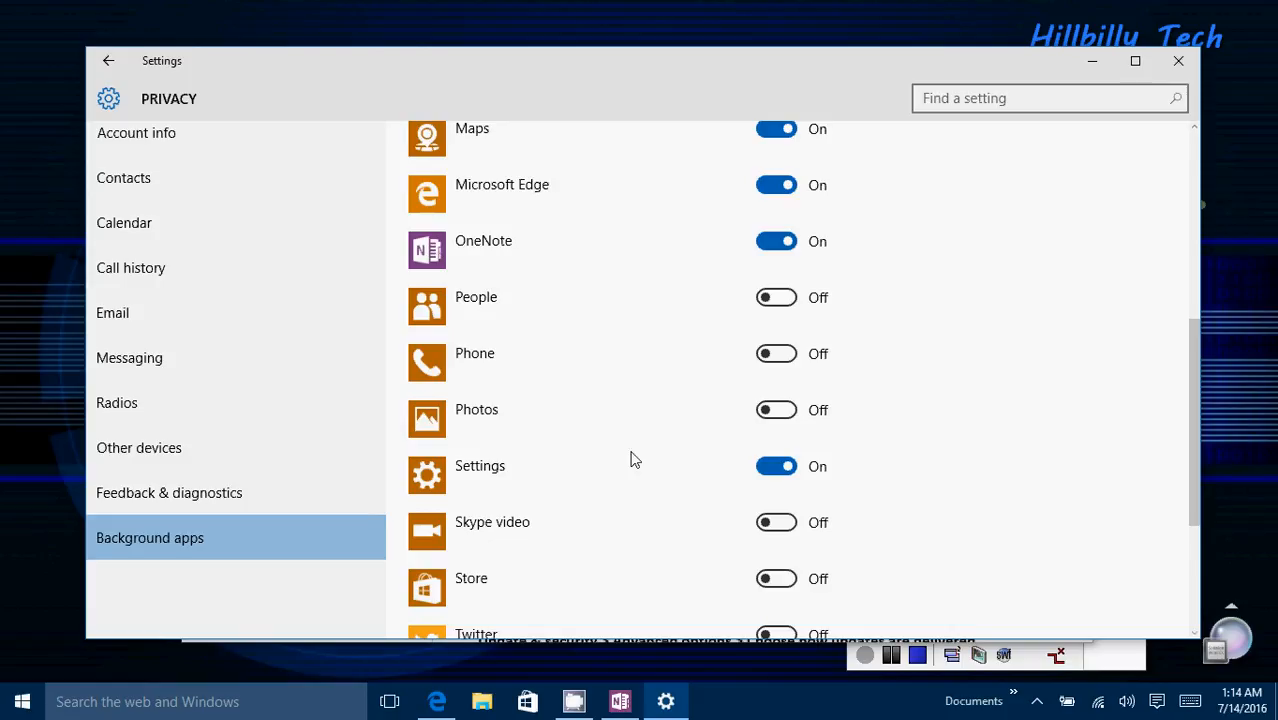
scroll(630, 457, "down", 2)
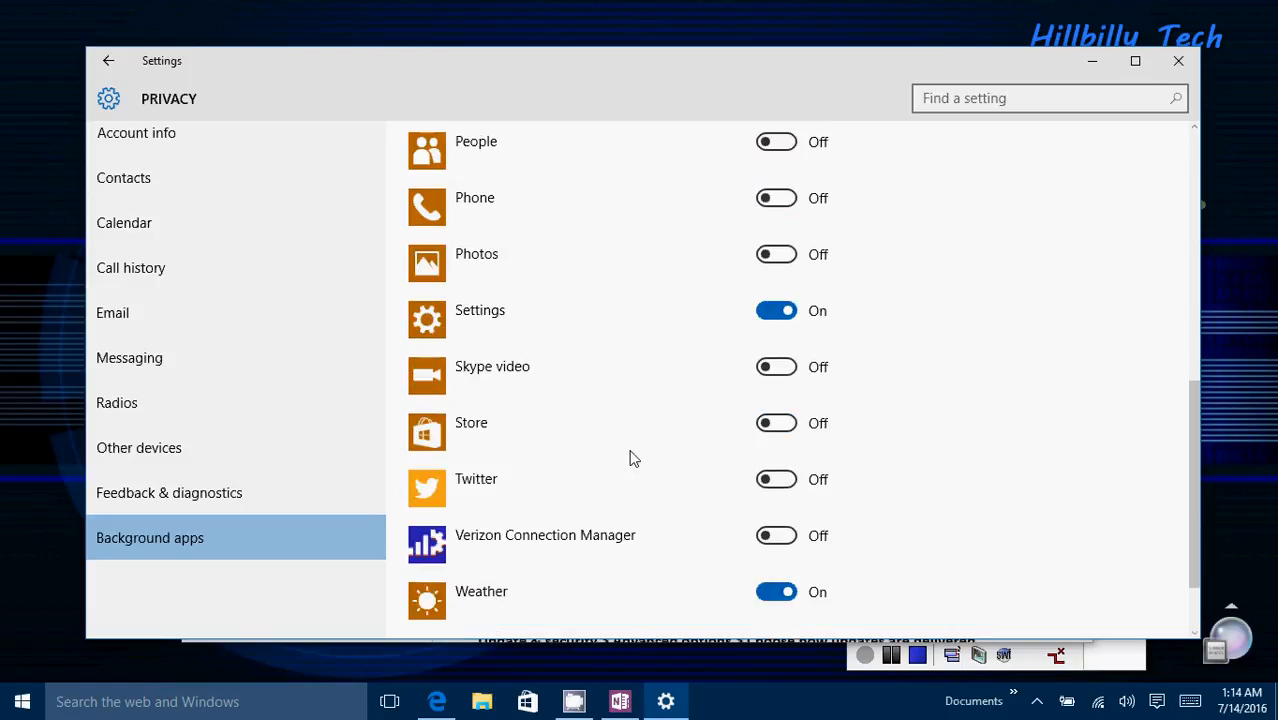
scroll(630, 457, "down", 2)
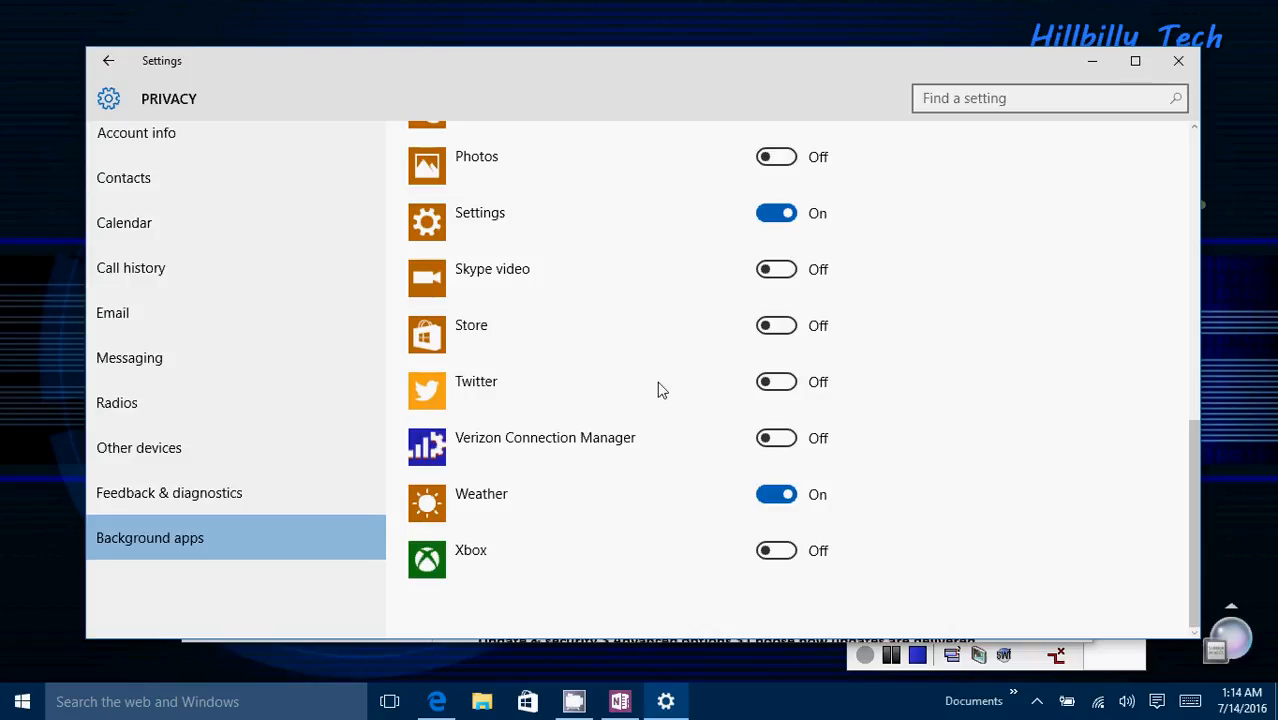
scroll(658, 390, "up", 3)
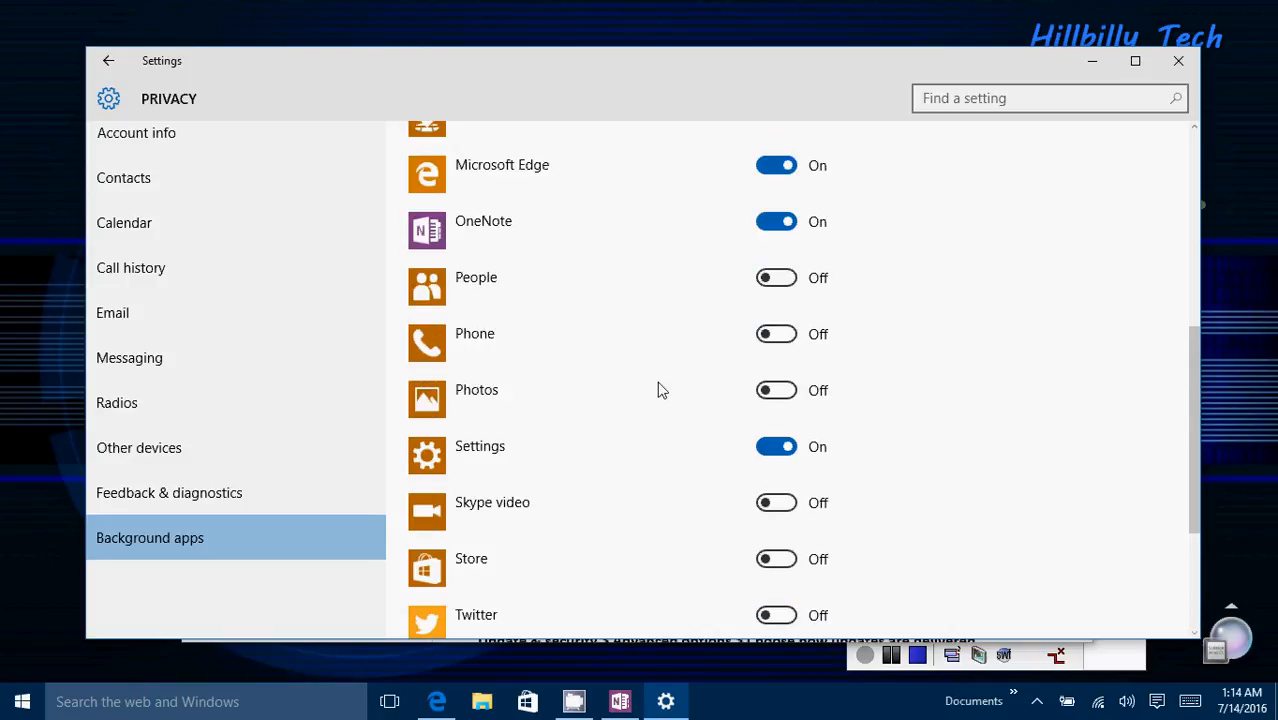
scroll(658, 390, "up", 6)
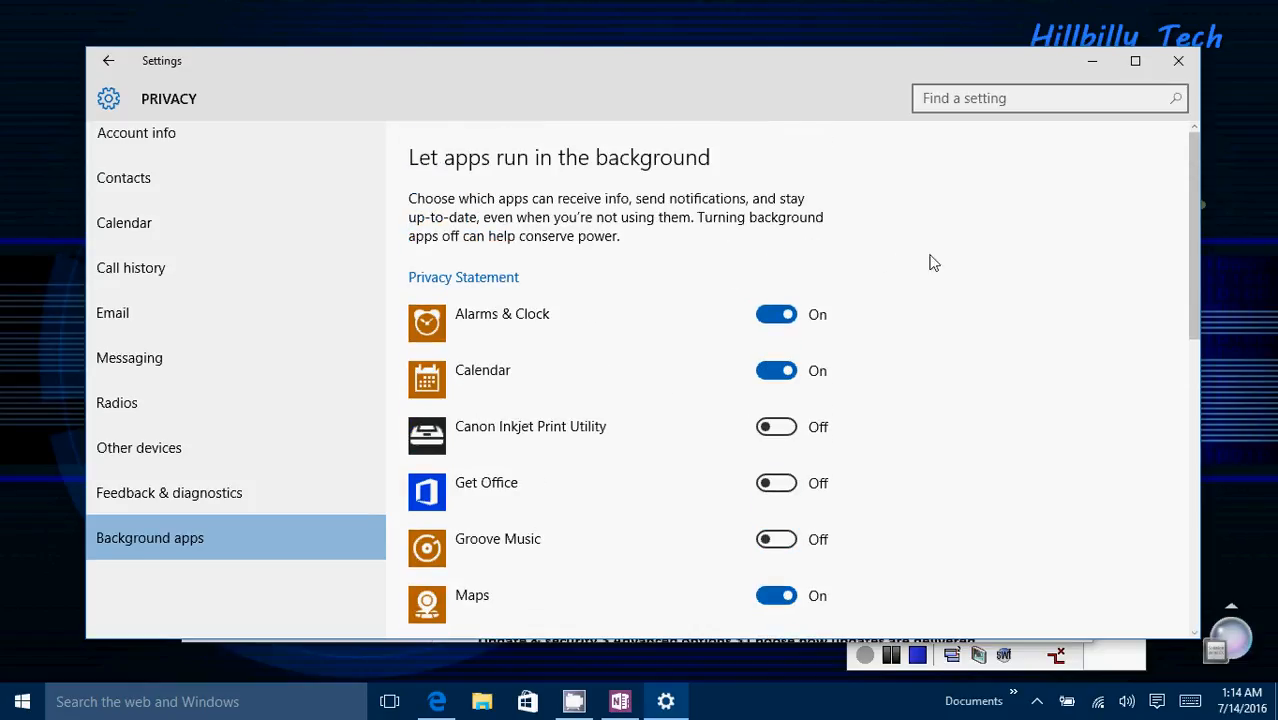
left_click(110, 61)
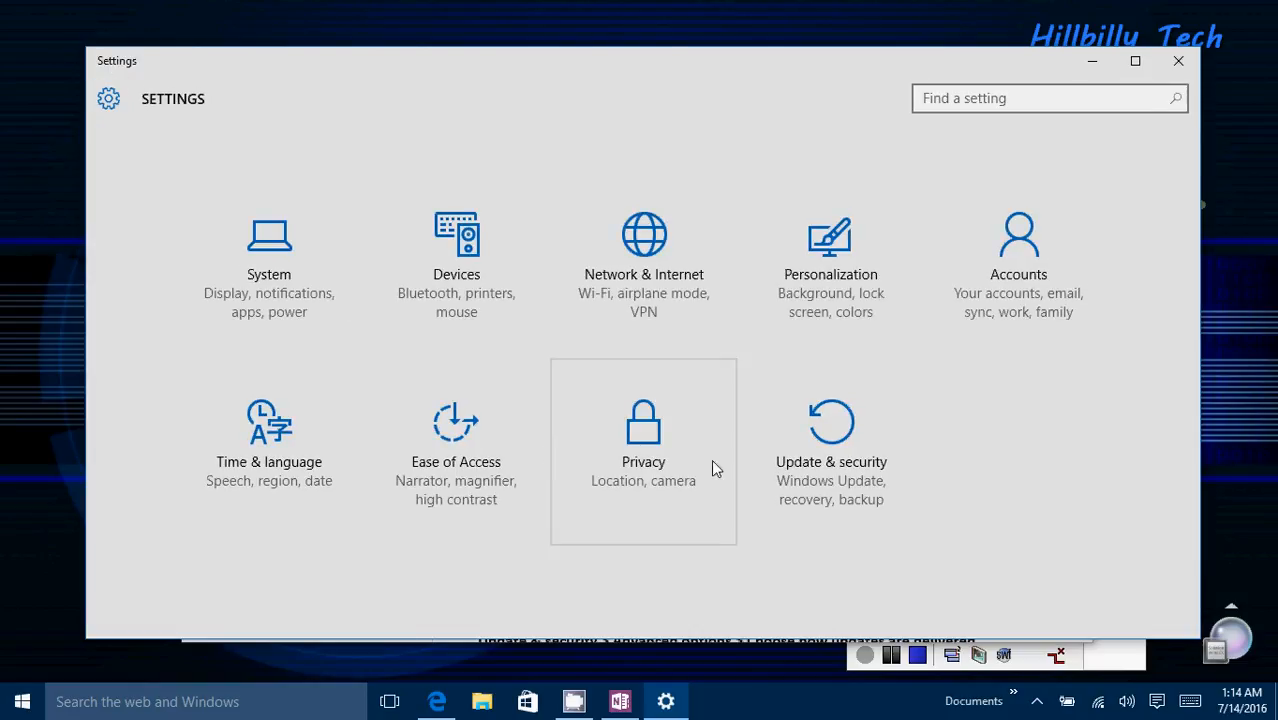
- Read the advertising ID tip in the OneNote notes and open the General privacy options in Windows Settings
left_click(620, 701)
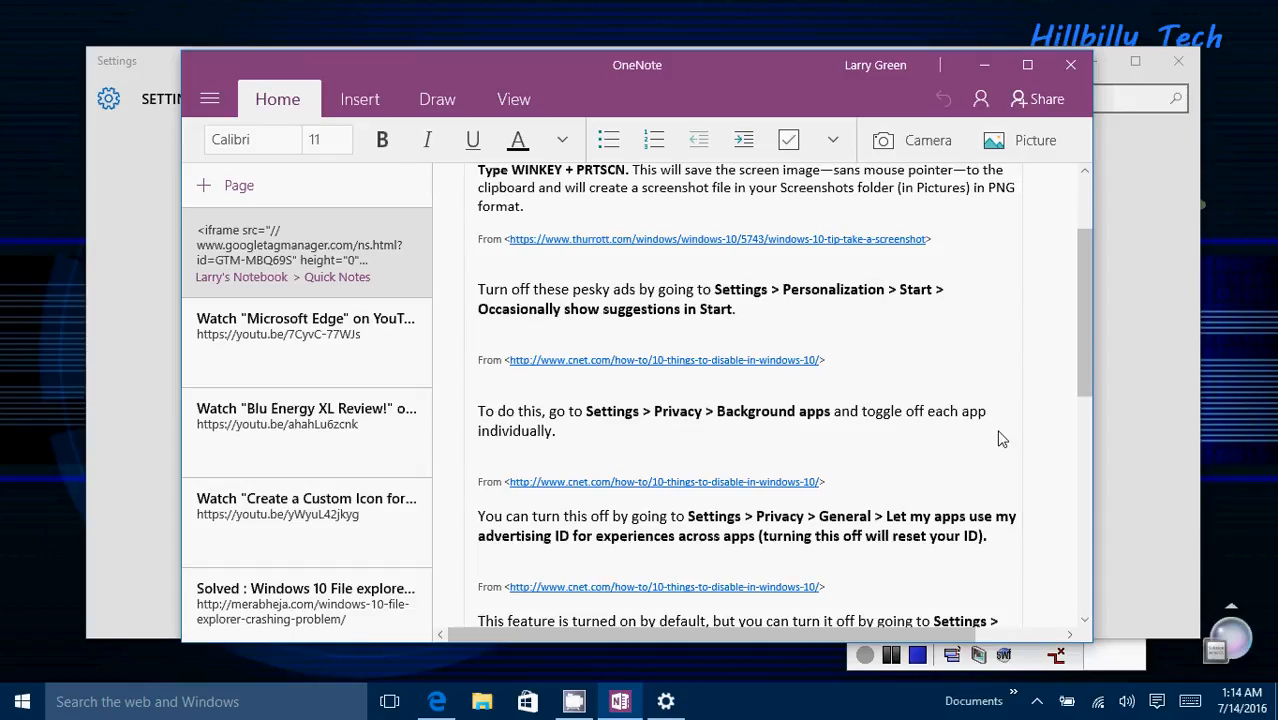
scroll(866, 421, "down", 3)
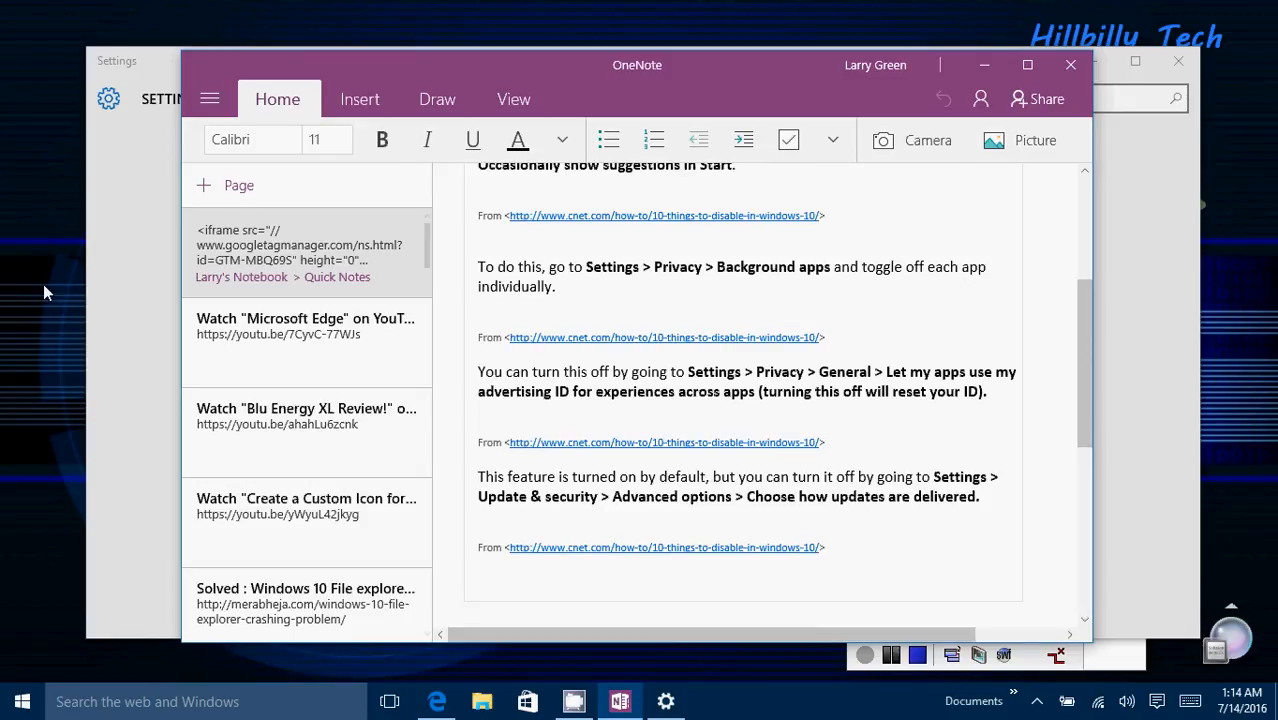
left_click(142, 308)
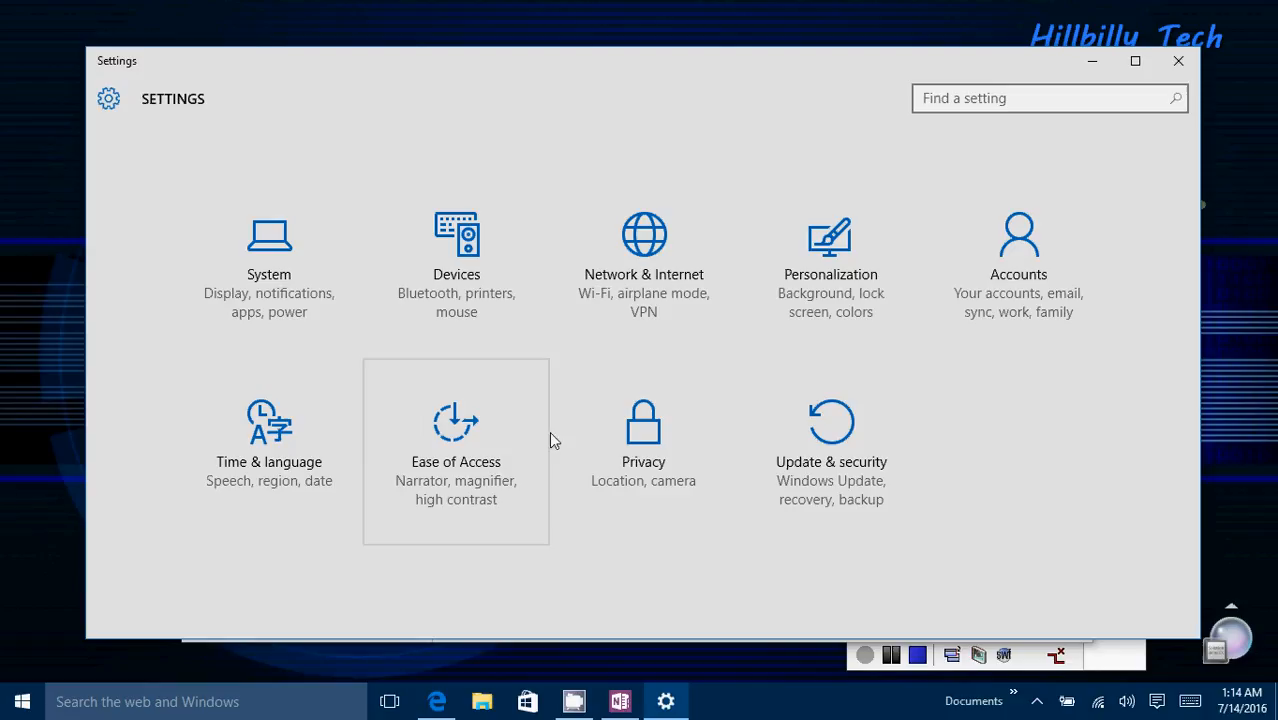
left_click(645, 445)
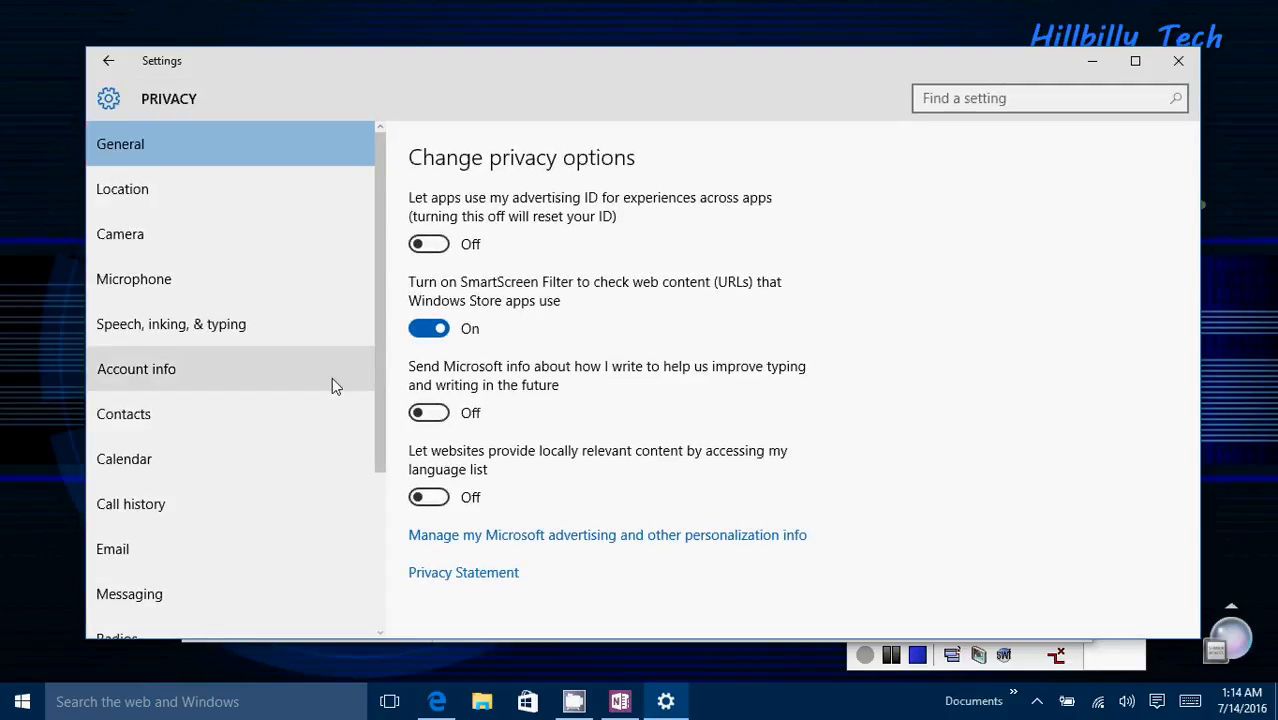
scroll(319, 363, "down", 3)
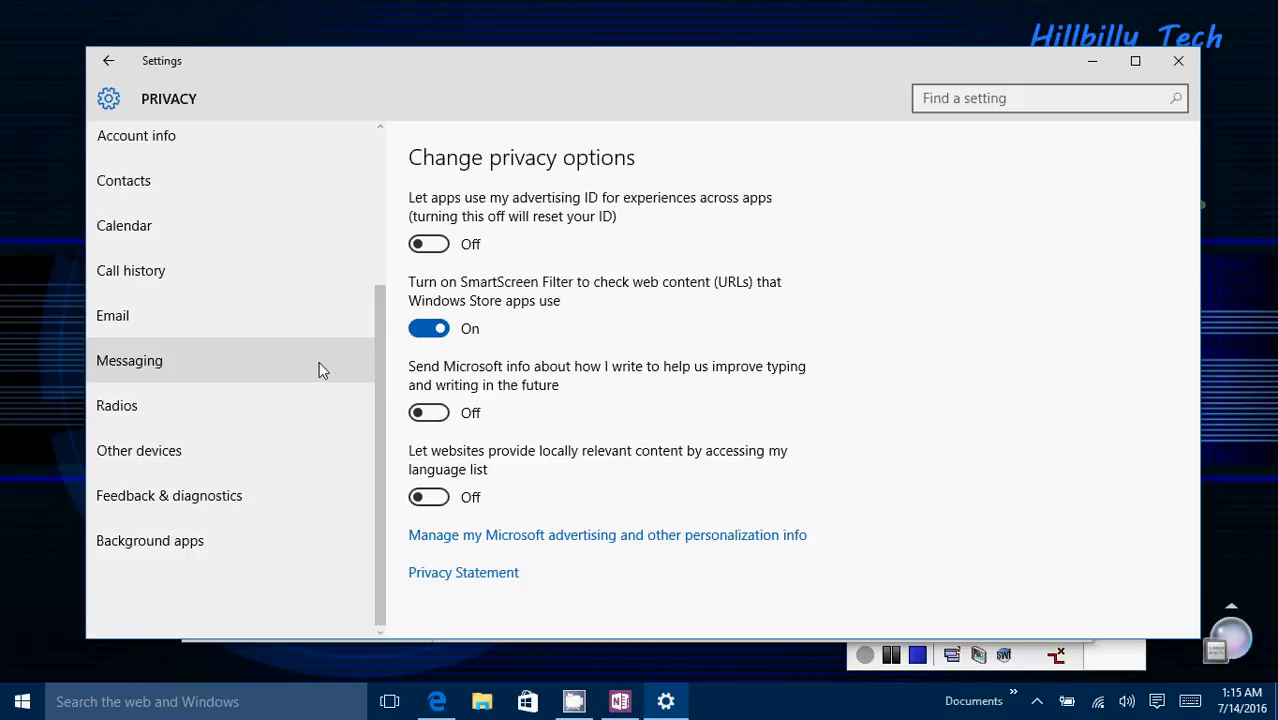
scroll(320, 363, "up", 4)
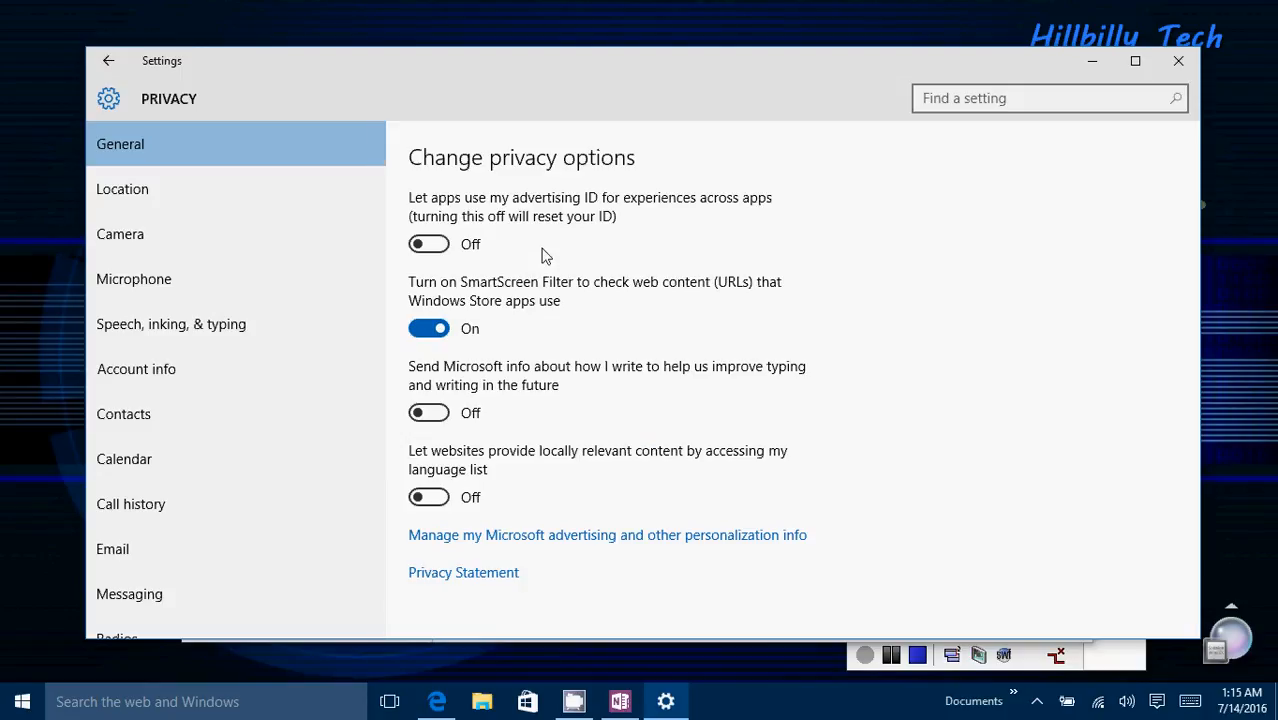
- Switch "Let apps use my advertising ID for experiences across apps" on and back off, and return to the Settings home page
left_click(434, 248)
left_click(436, 252)
left_click(112, 59)
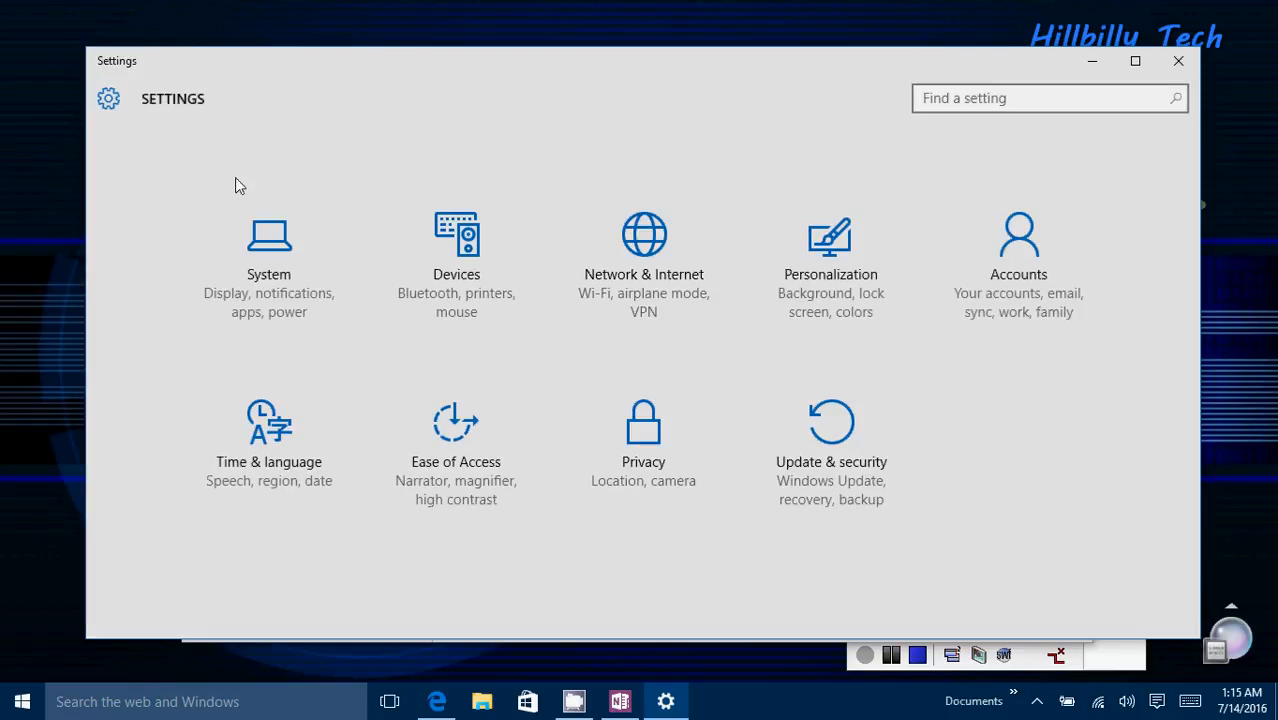
- Read the update delivery tip in the OneNote notes and open the Advanced options of Windows Update in Windows Settings
left_click(620, 701)
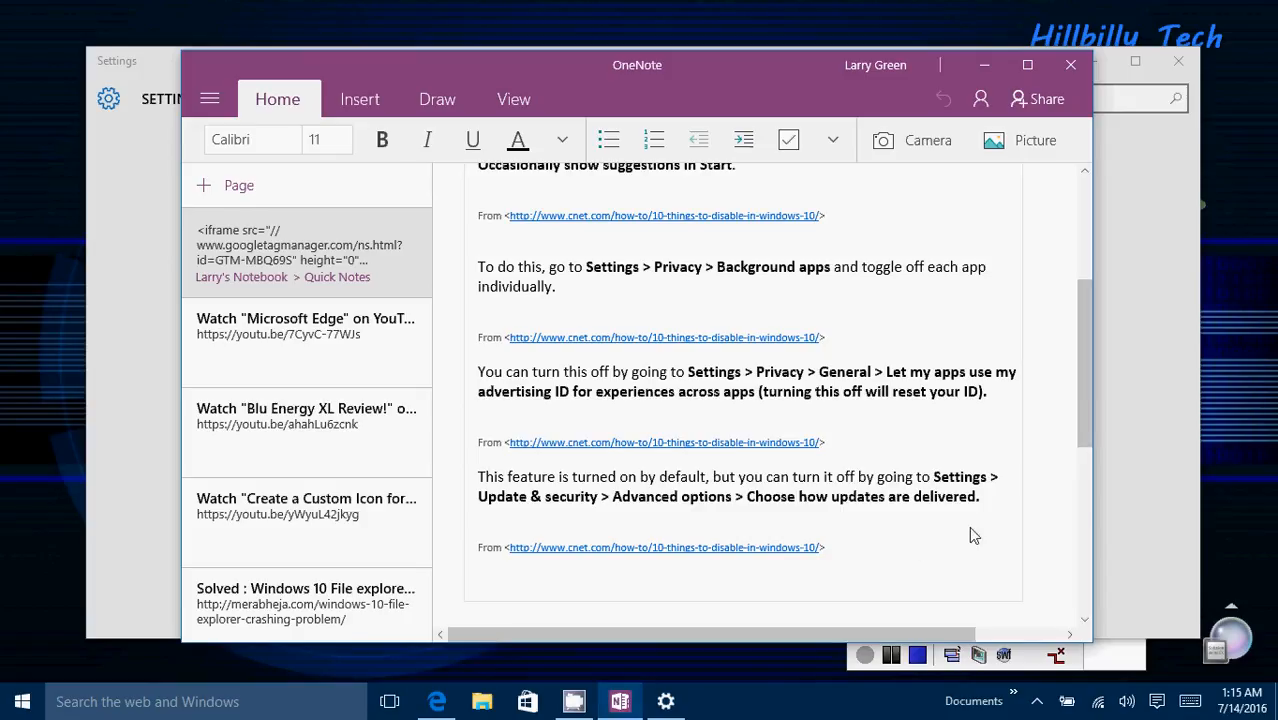
scroll(1046, 481, "down", 3)
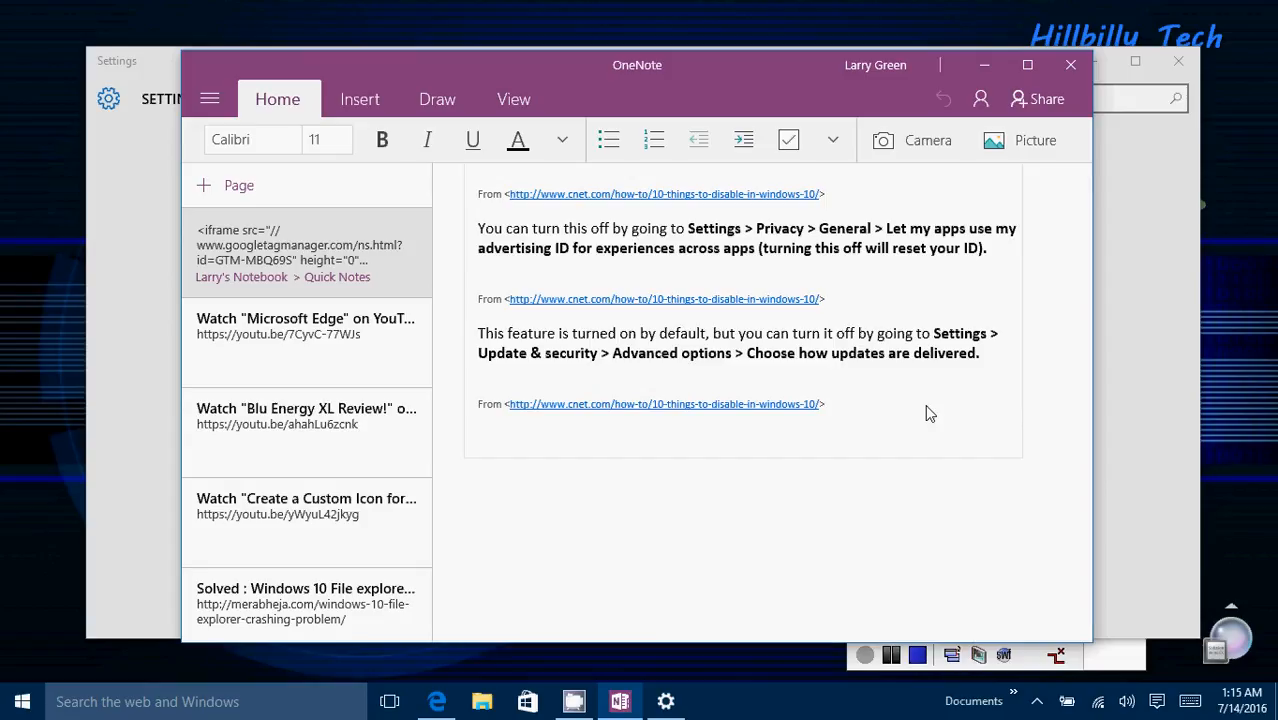
left_click(155, 465)
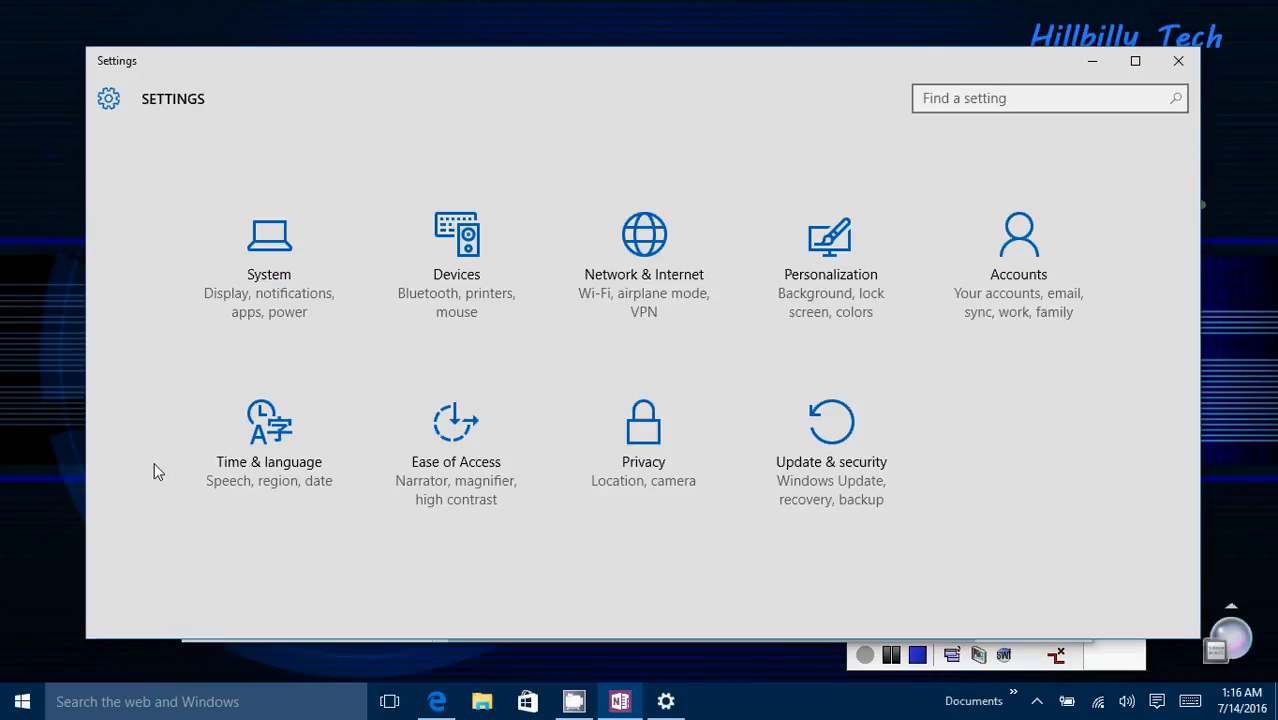
left_click(845, 487)
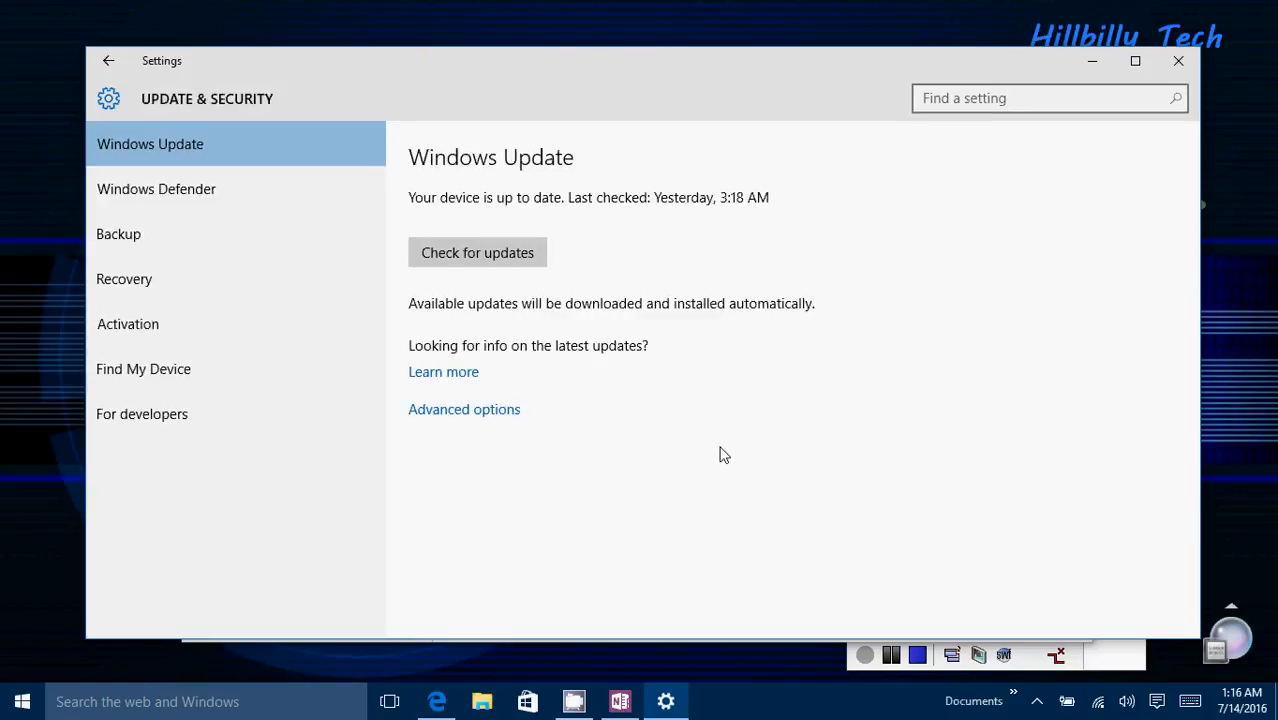
left_click(463, 412)
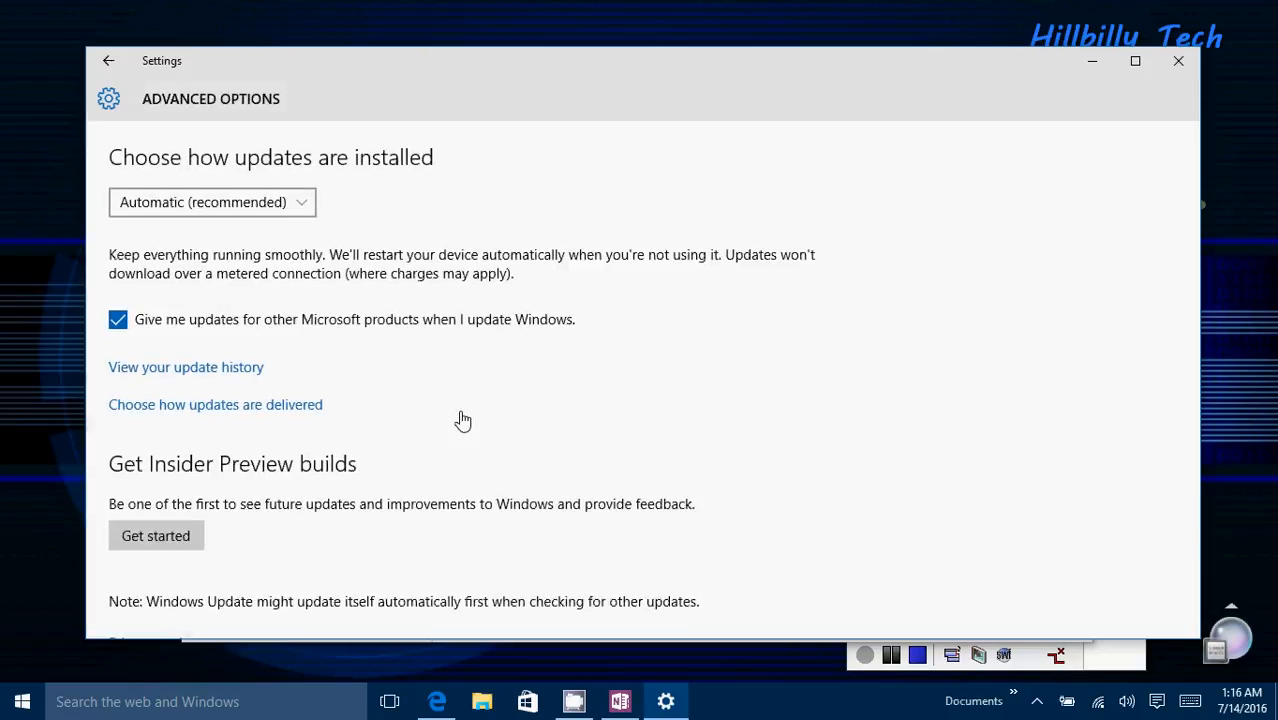
- Review the advanced Windows Update options down to the privacy settings link, and open the update history
scroll(463, 420, "down", 2)
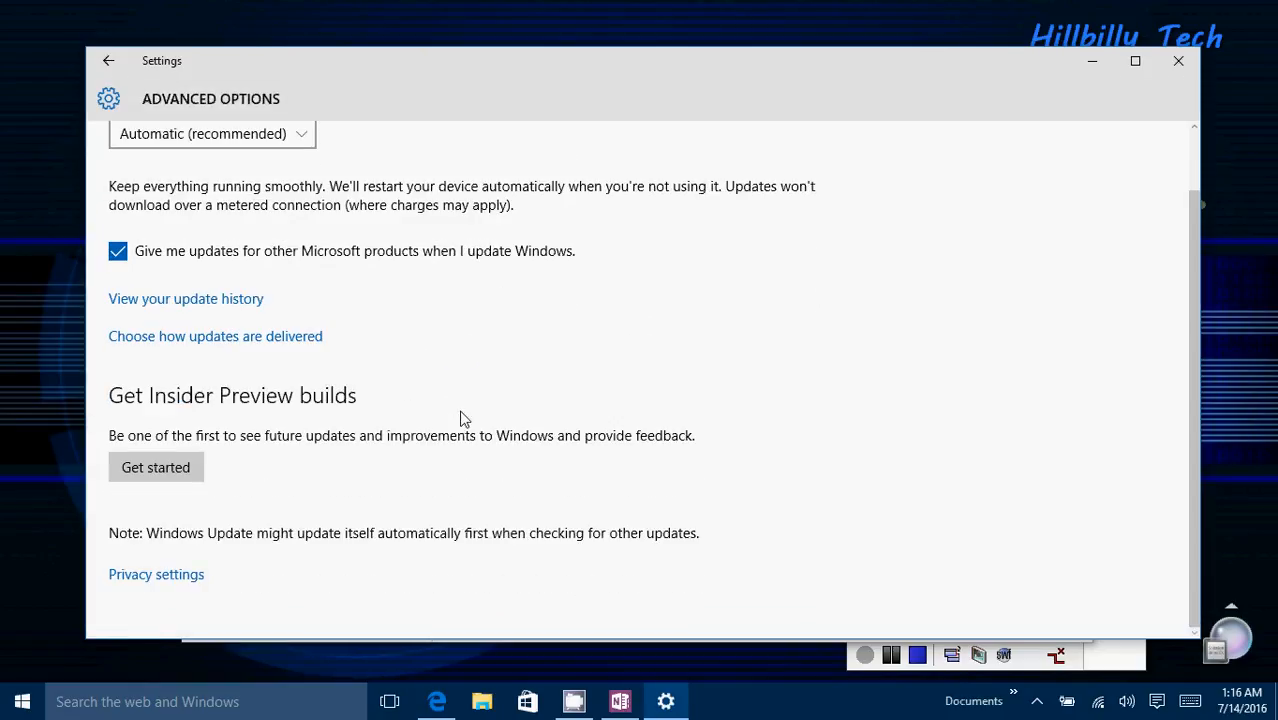
scroll(463, 420, "up", 2)
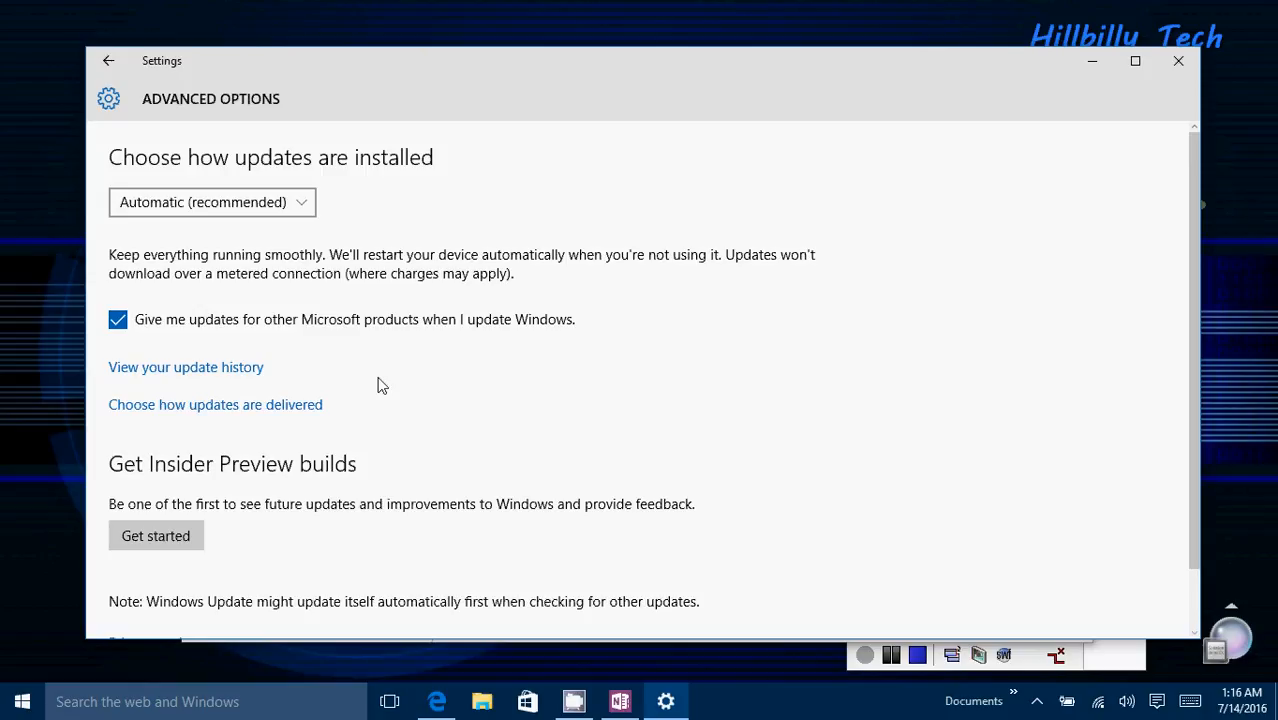
scroll(380, 385, "down", 3)
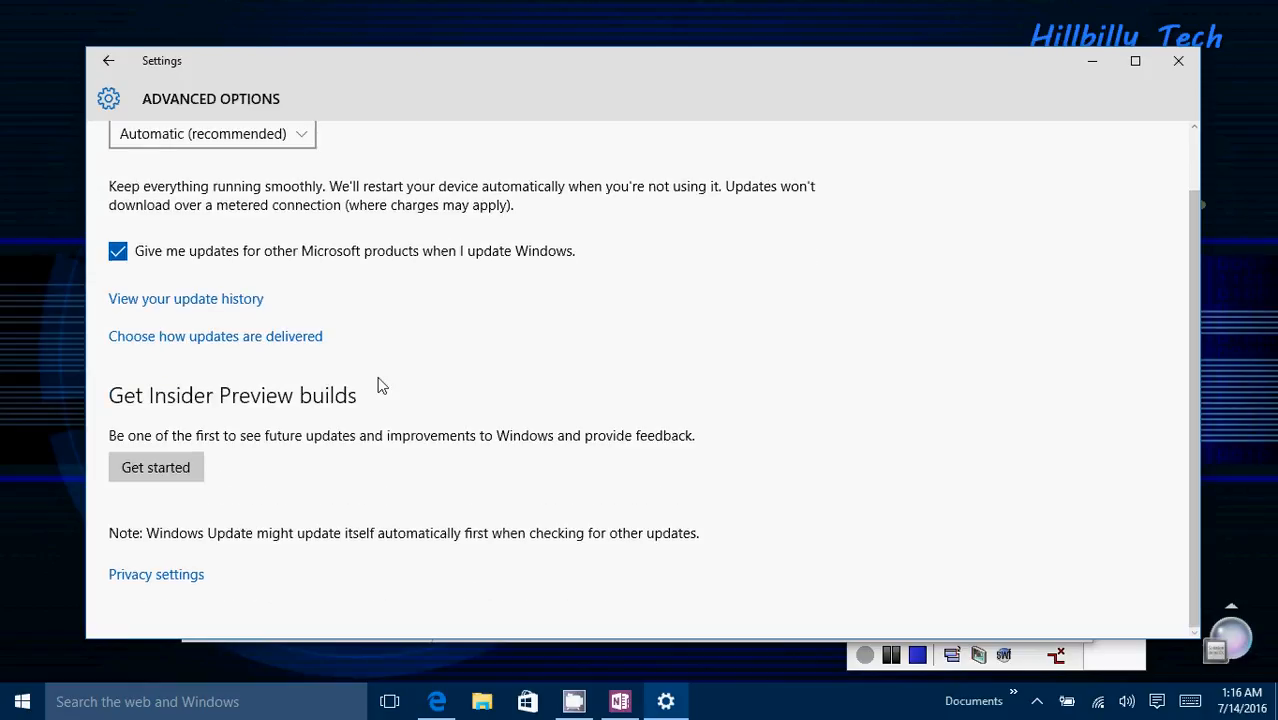
left_click(228, 301)
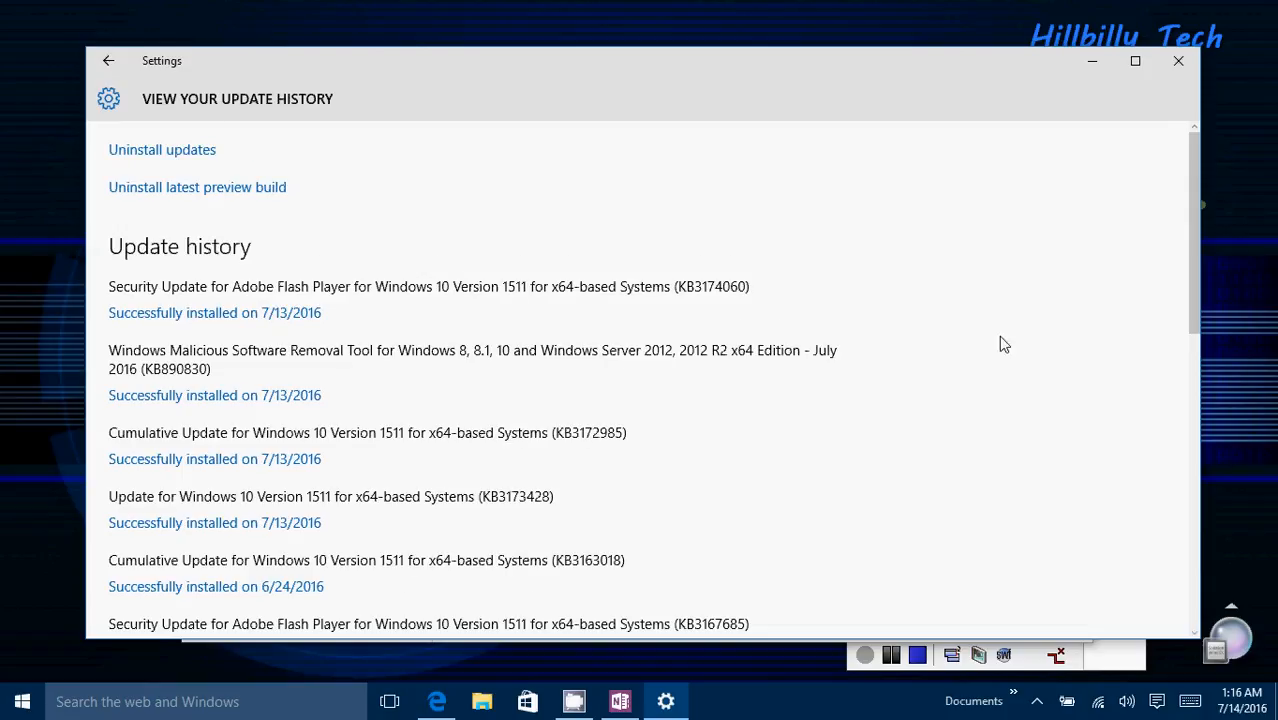
- Review the Windows update history, highlighting the Malicious Software Removal Tool and Adobe Flash Player names in their entries
scroll(1000, 338, "down", 1)
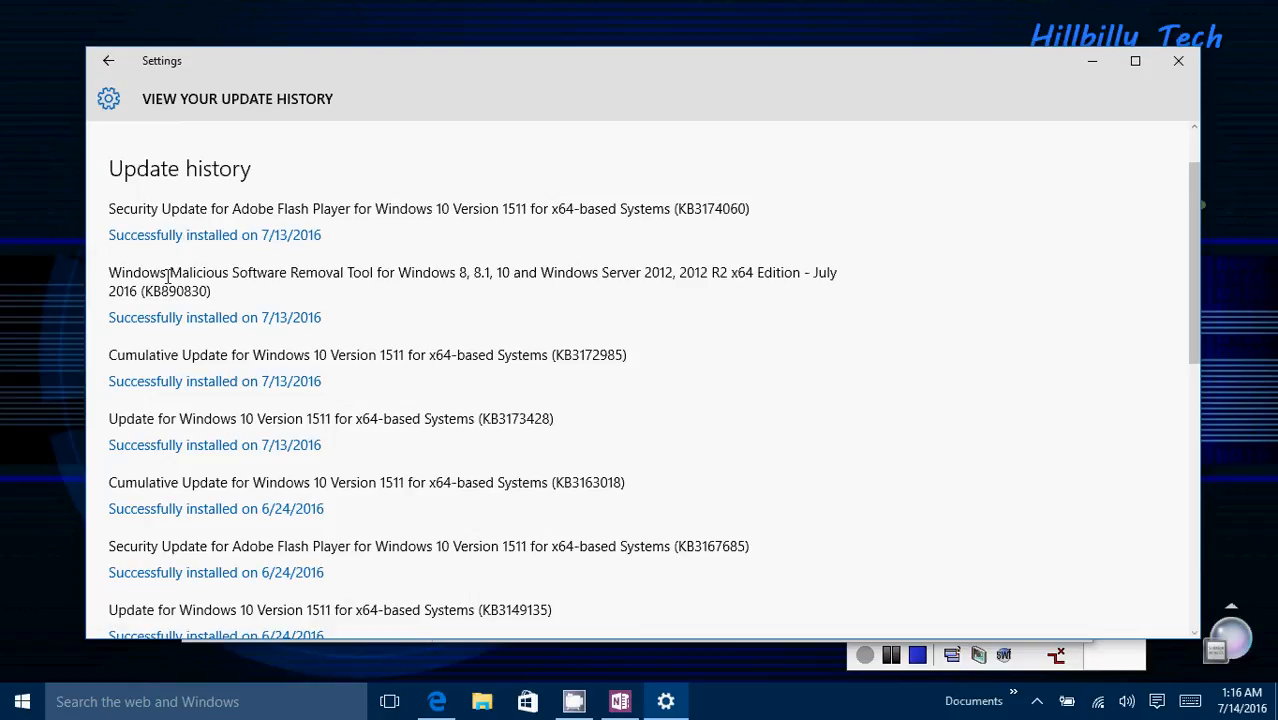
left_click_drag(167, 276, 367, 284)
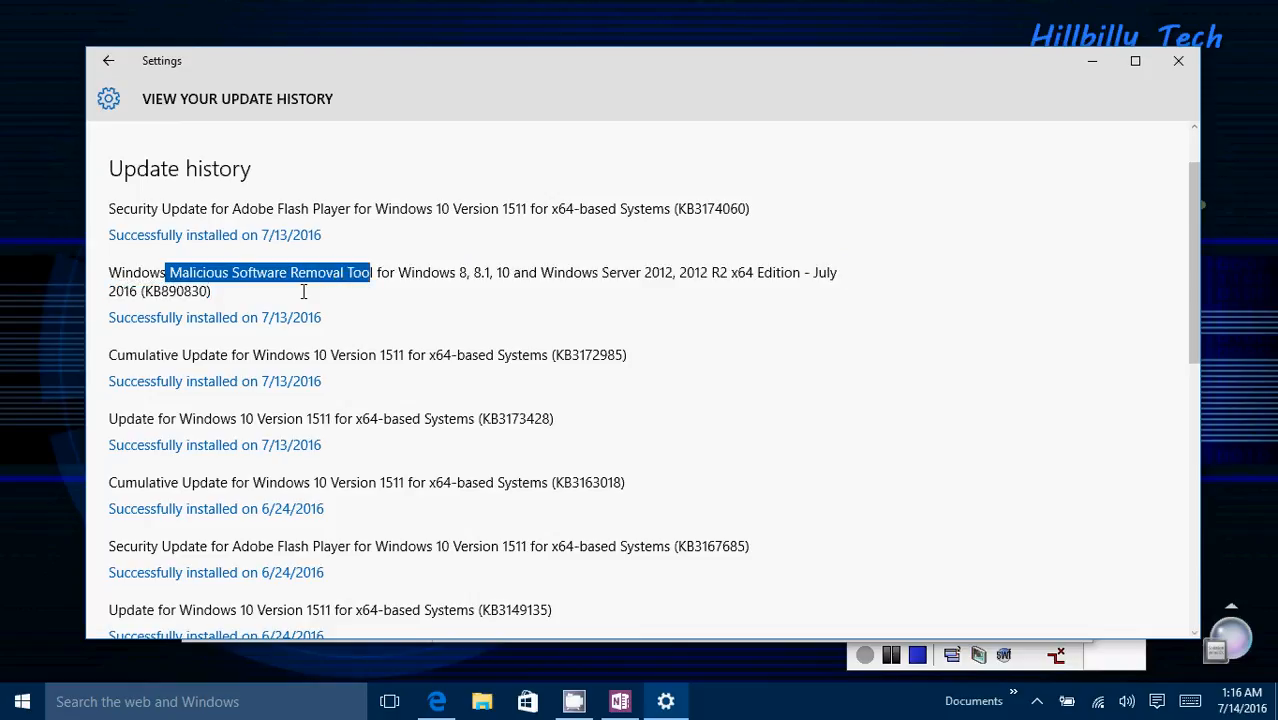
left_click(345, 214)
left_click_drag(345, 214, 240, 212)
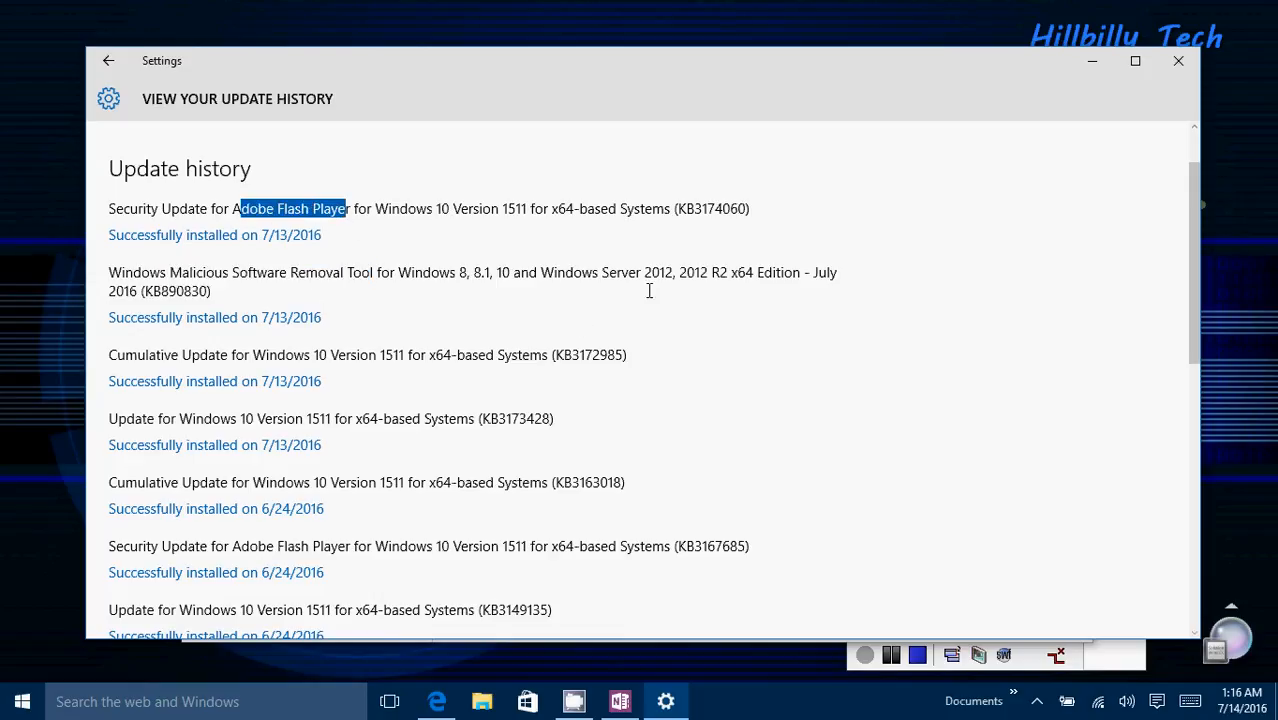
- Return to the Advanced options of Windows Update and open the settings for choosing how updates are delivered
left_click(109, 61)
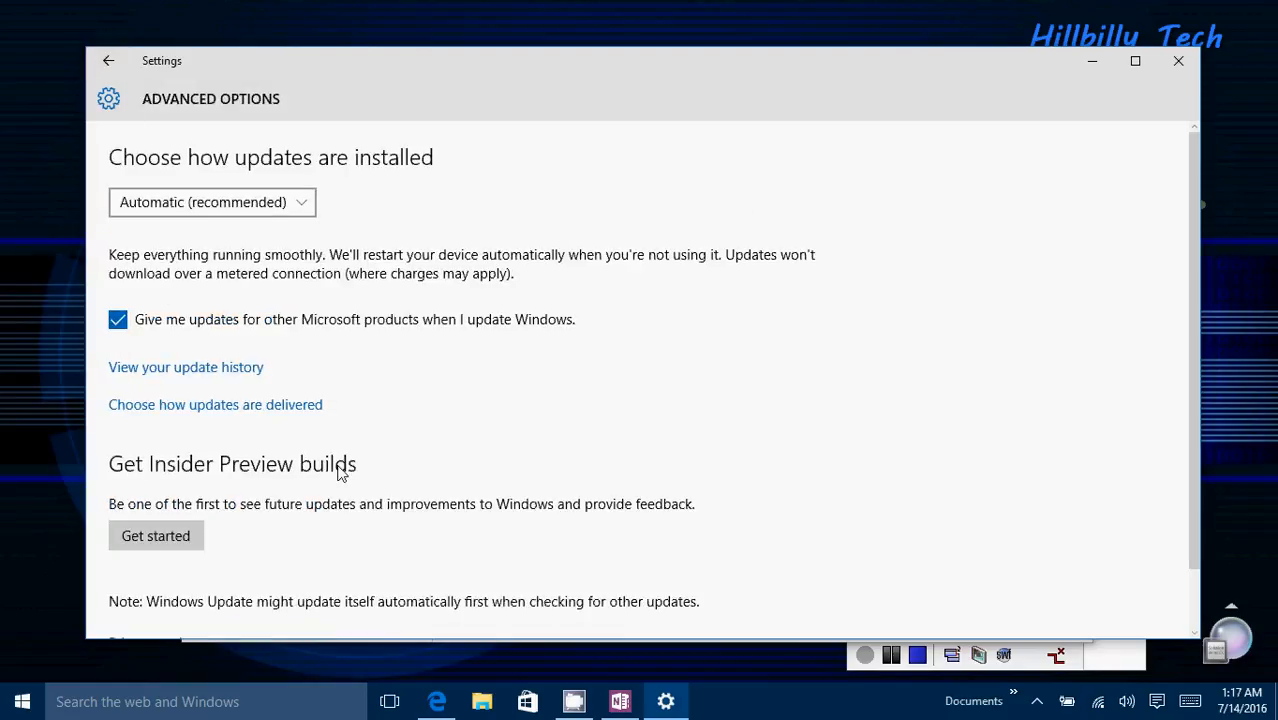
scroll(472, 452, "down", 2)
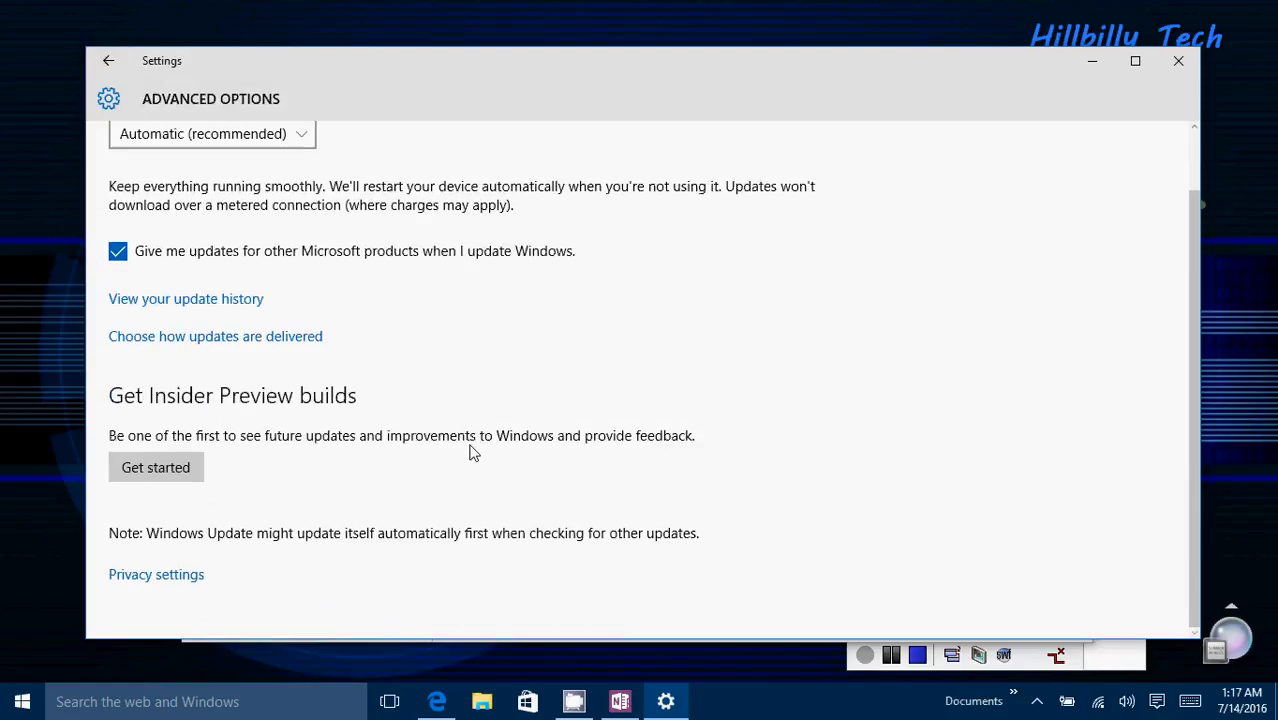
left_click(271, 342)
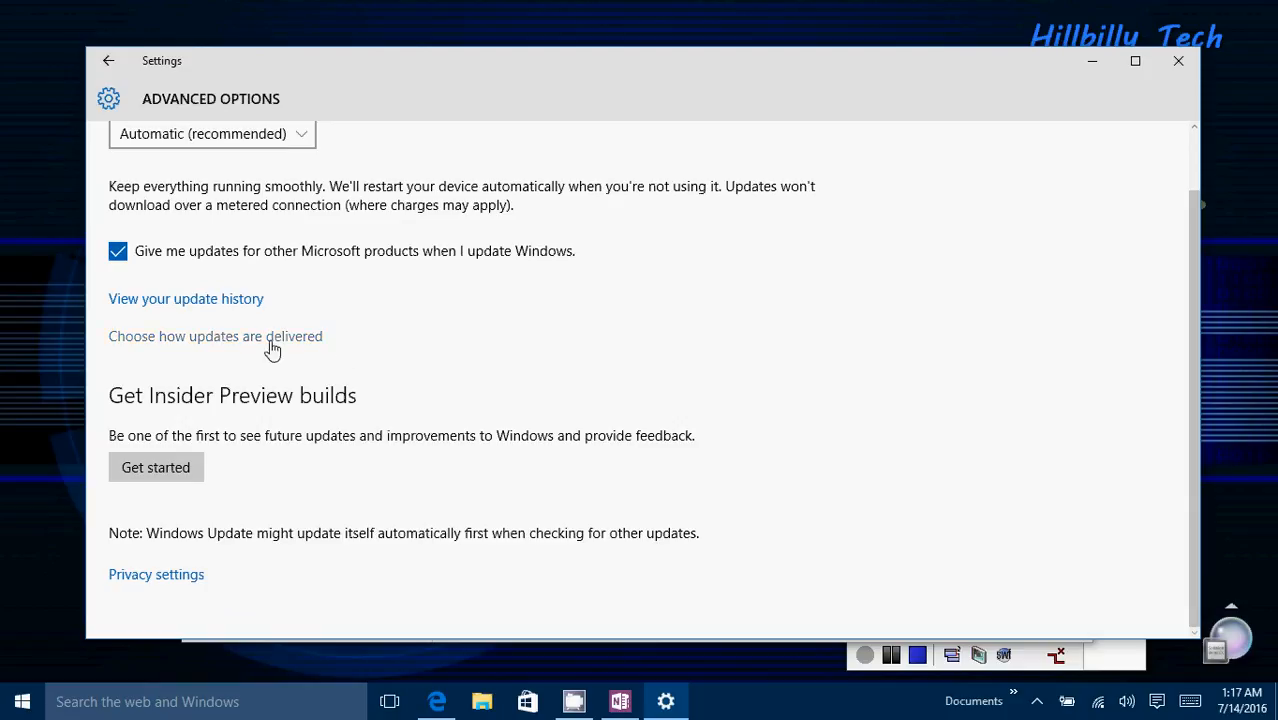
left_click(190, 340)
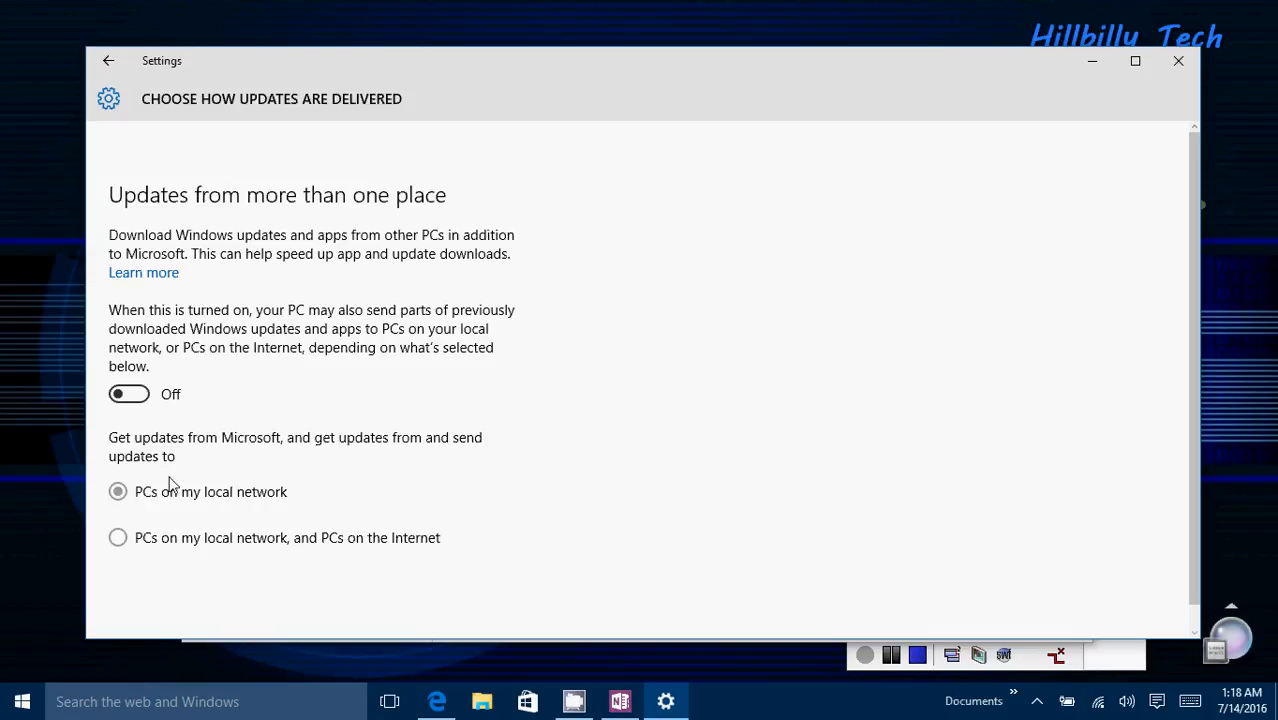
- Switch updates from more than one place on, select "PCs on my local network, and PCs on the Internet", and switch it back off
left_click(140, 398)
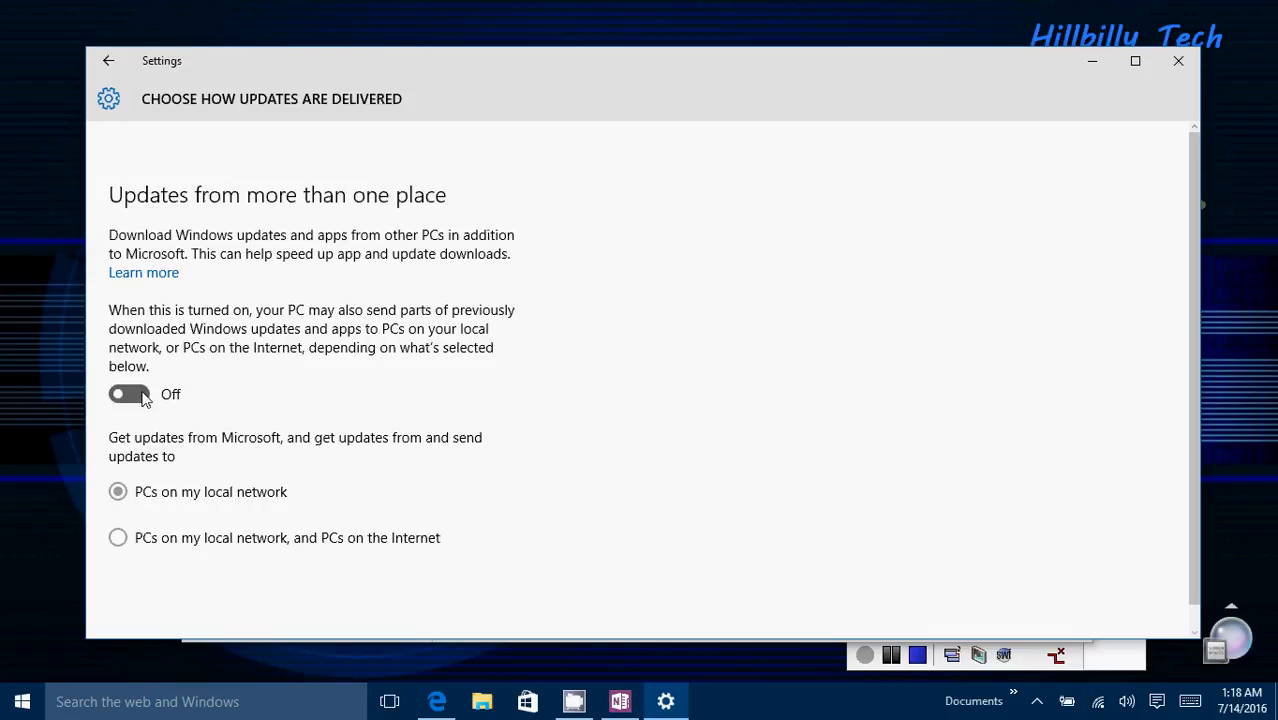
left_click(118, 540)
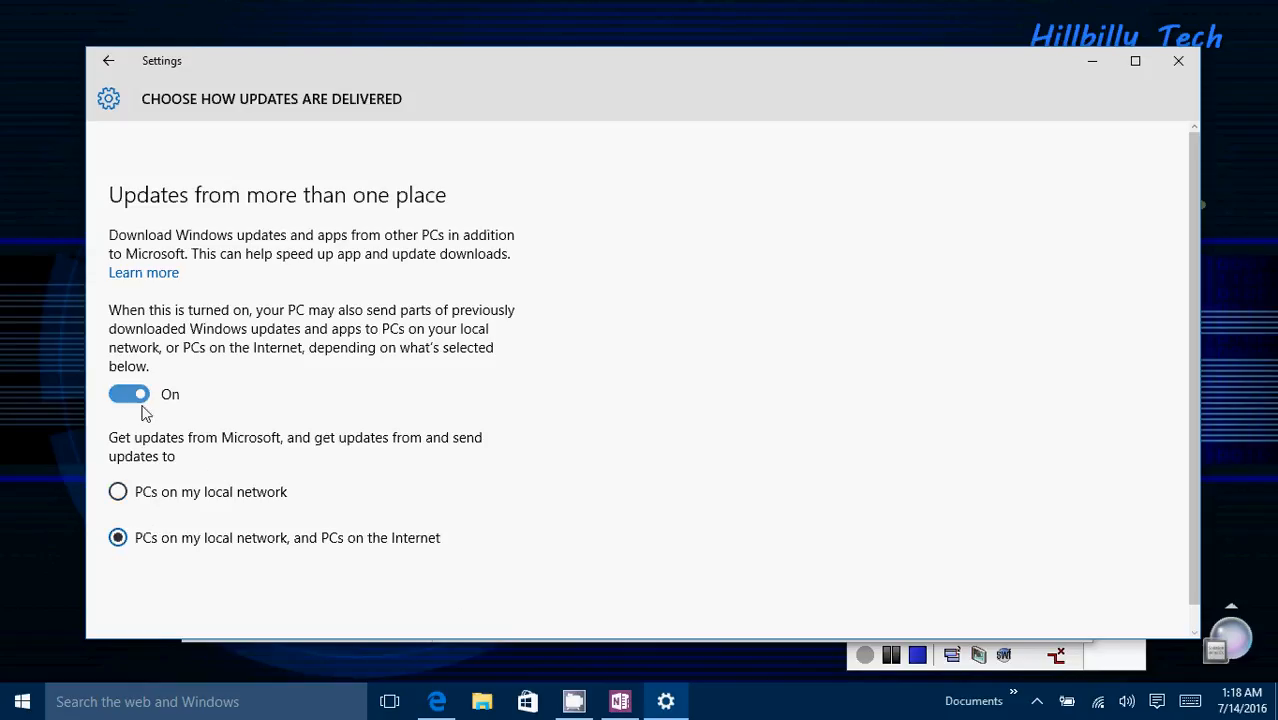
left_click(140, 400)
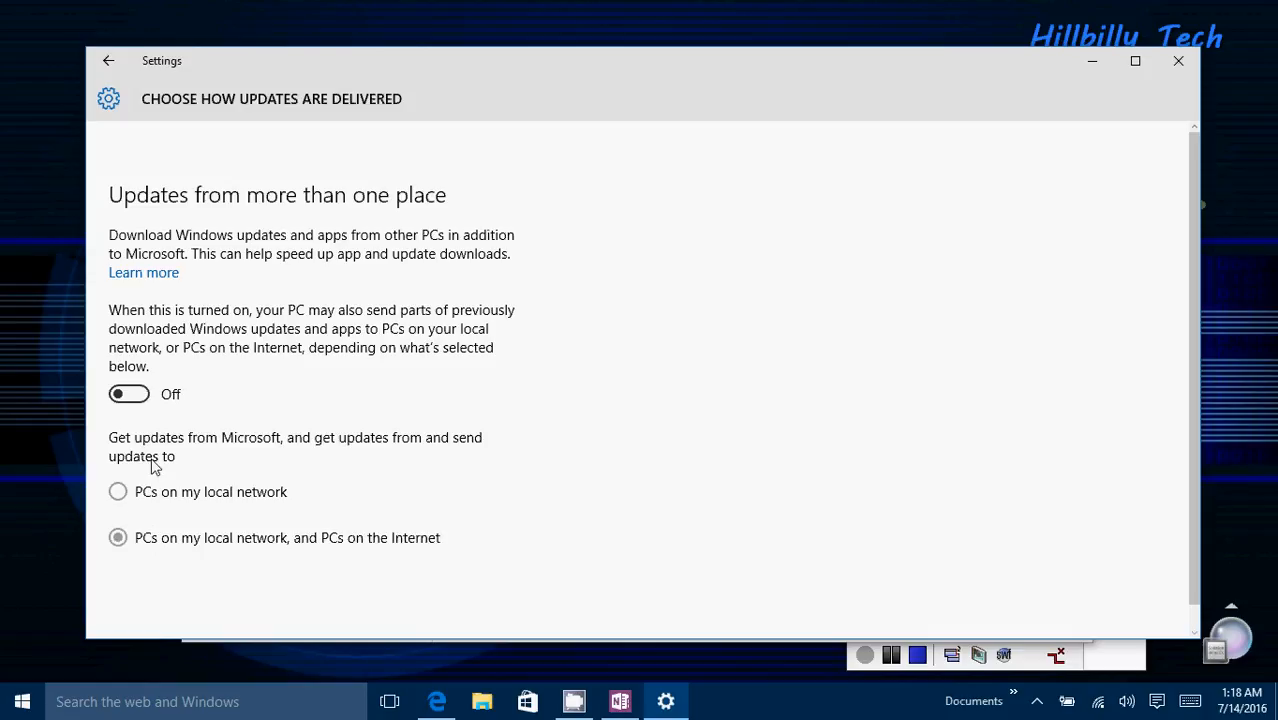
- Turn multi-source update delivery on again, select only "PCs on my local network" as the source, and turn it off
left_click(145, 398)
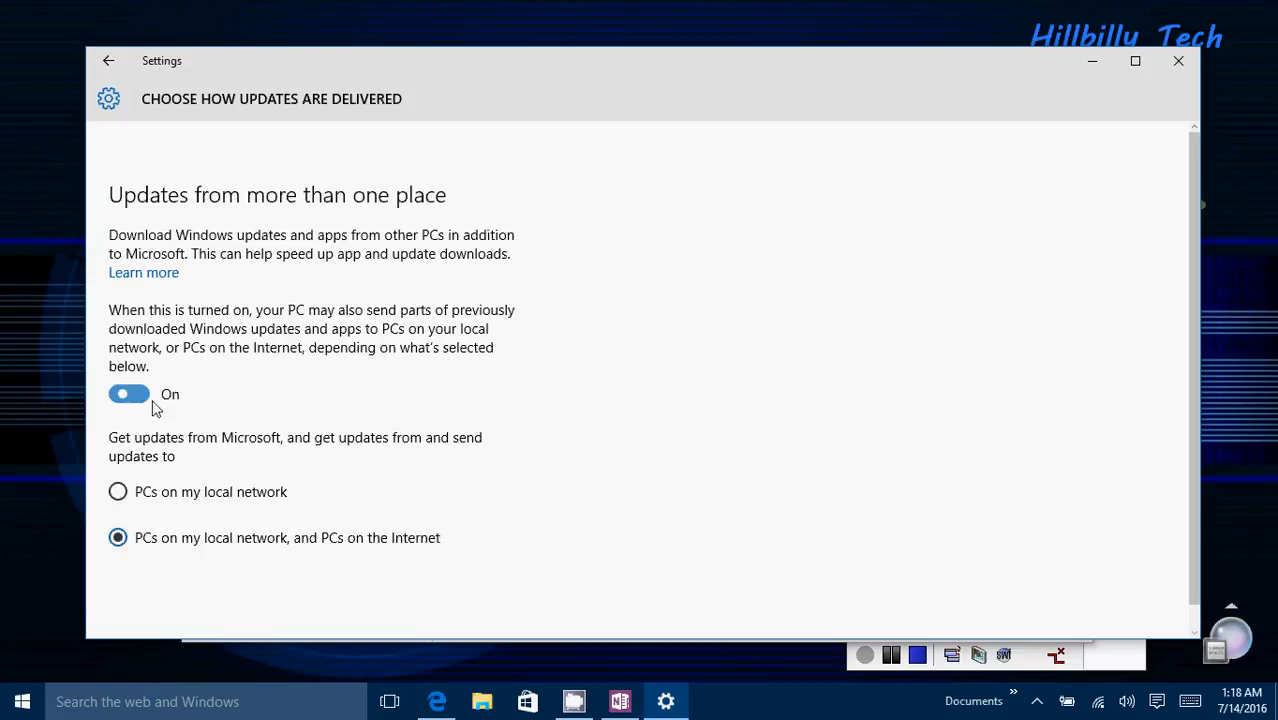
left_click(117, 491)
left_click(170, 395)
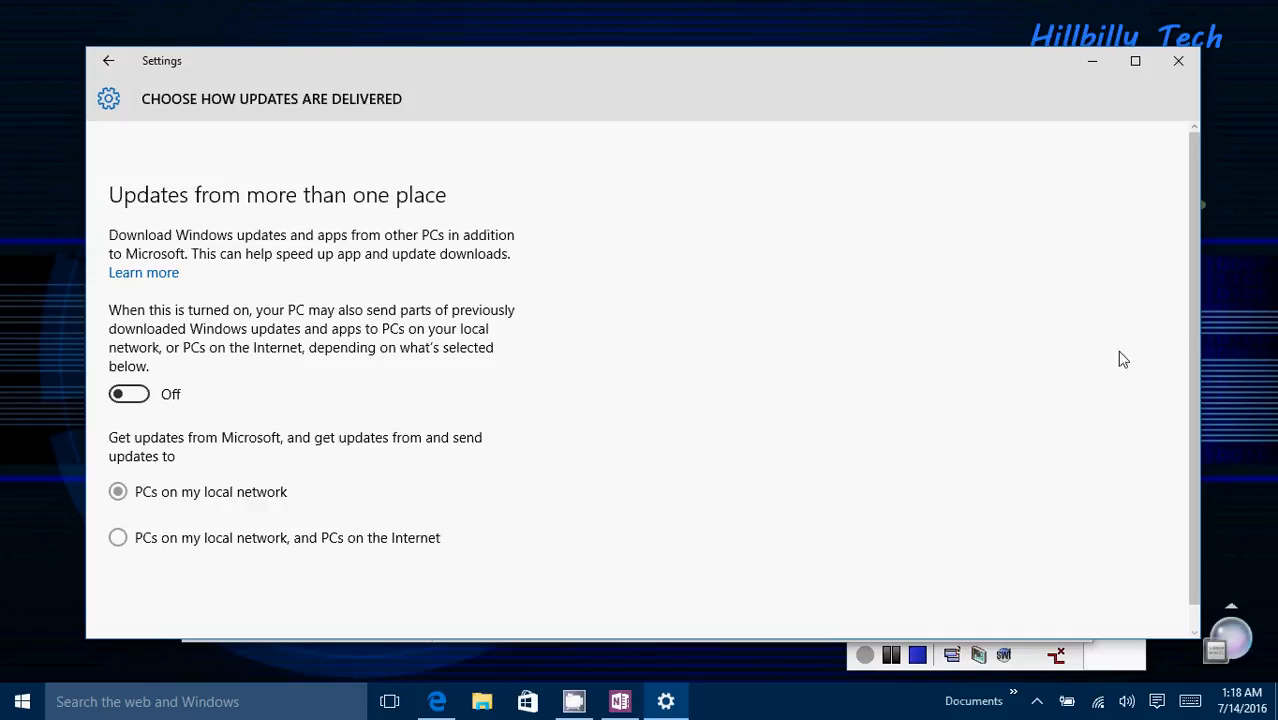
- Close the Settings window and the OneNote notes to return to the empty desktop
left_click(1179, 63)
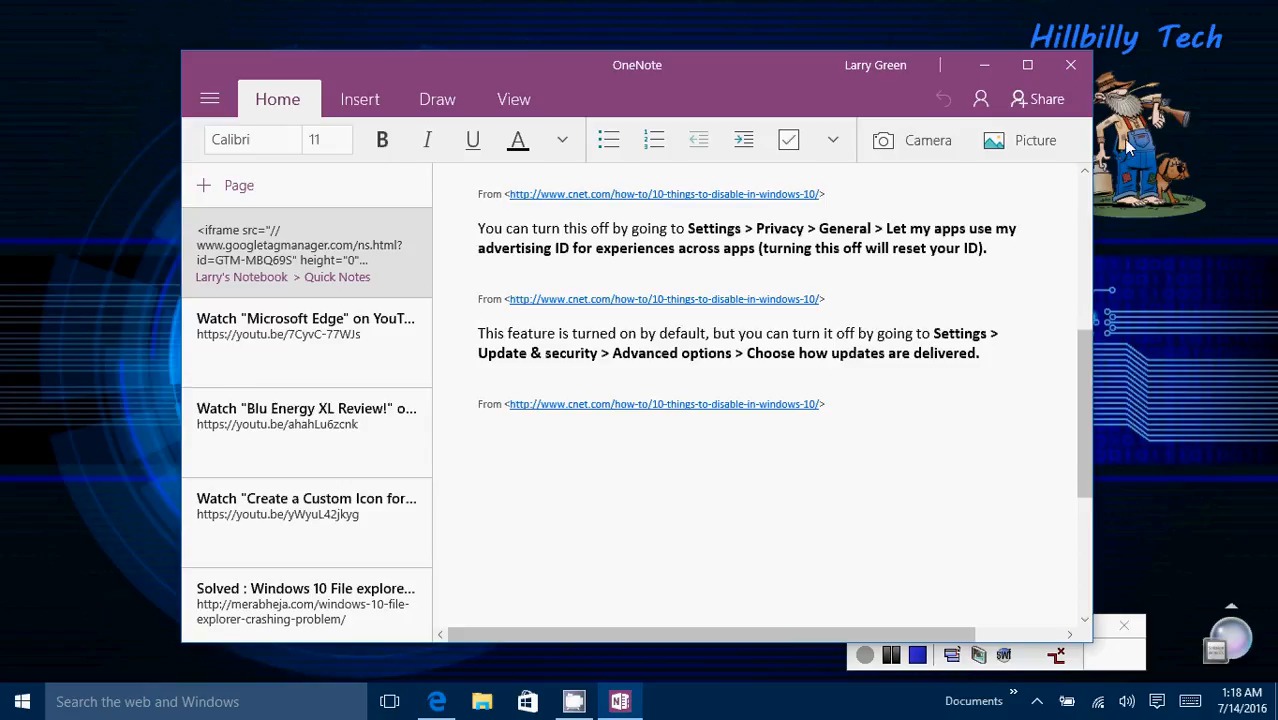
left_click(1070, 65)
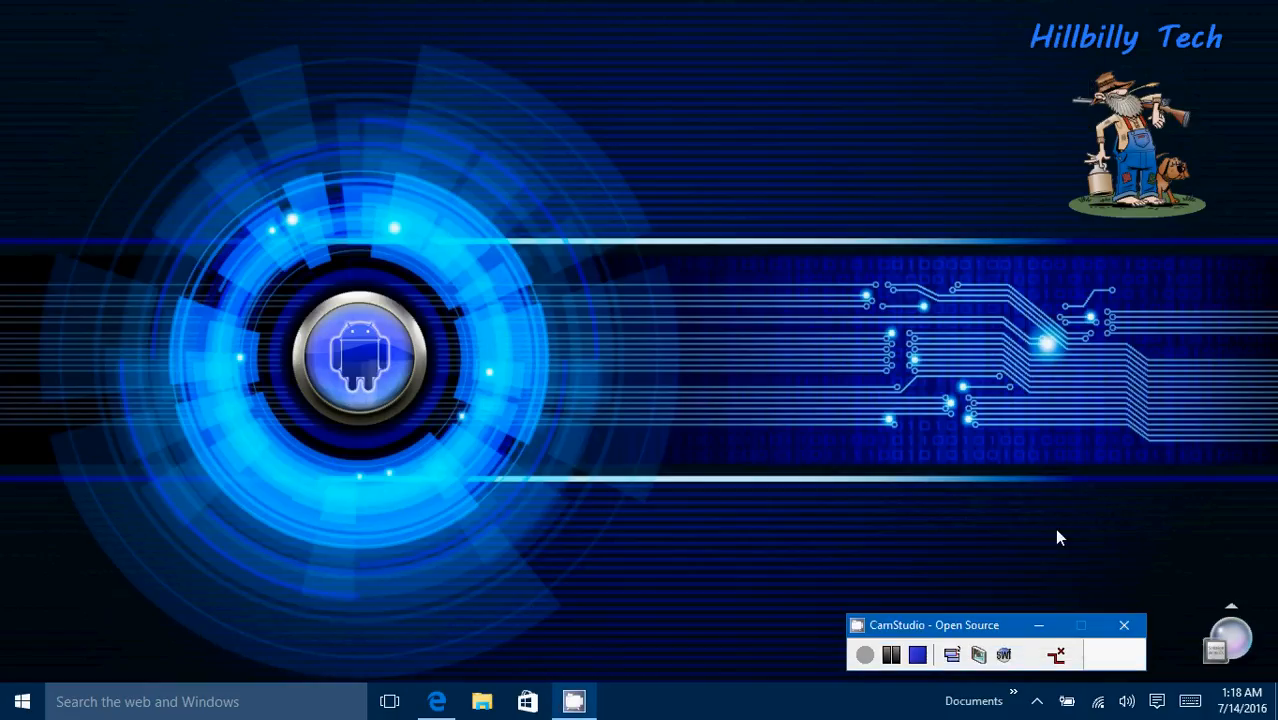